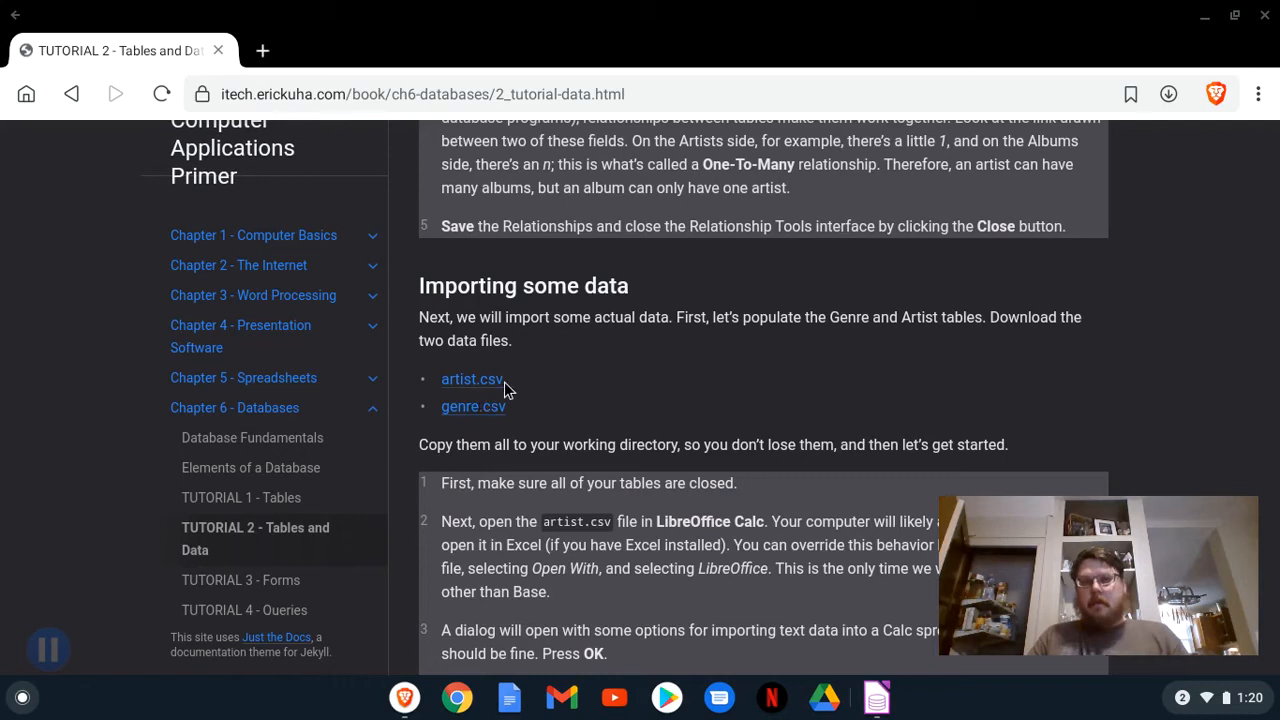
Download the artist.csv and genre.csv data files from the tutorial's Importing some data section
click(877, 700)
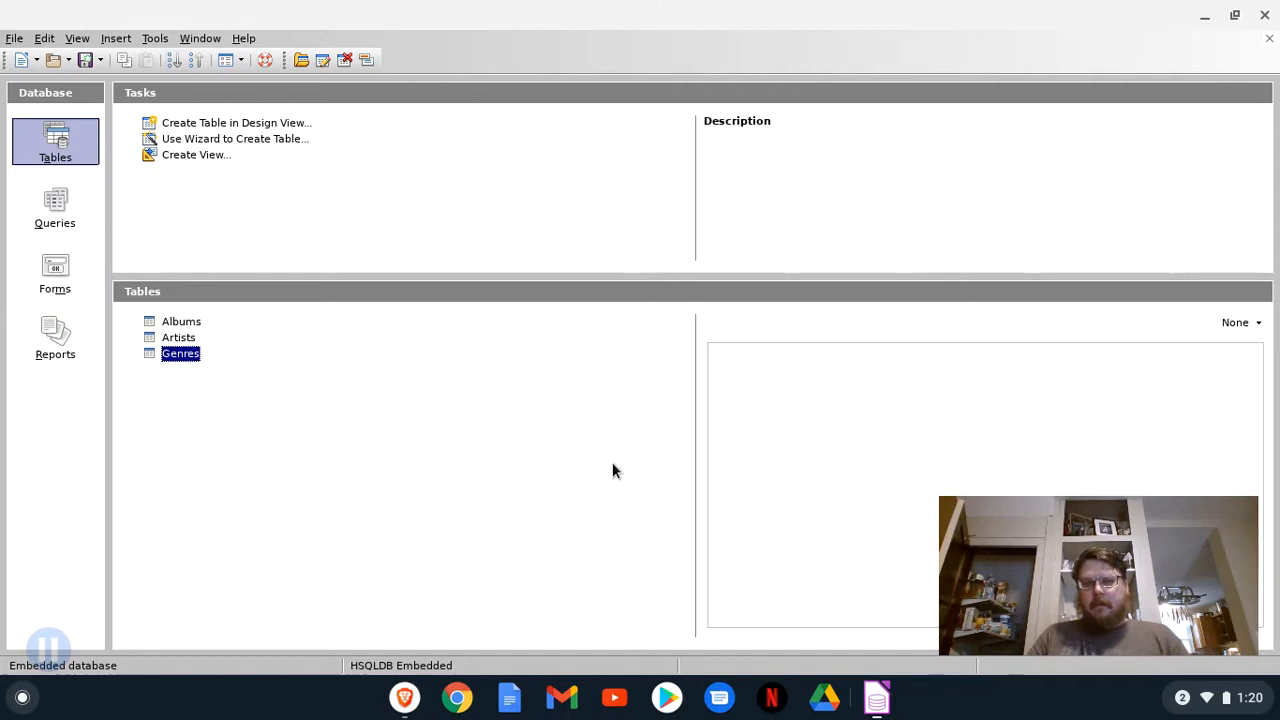
click(405, 700)
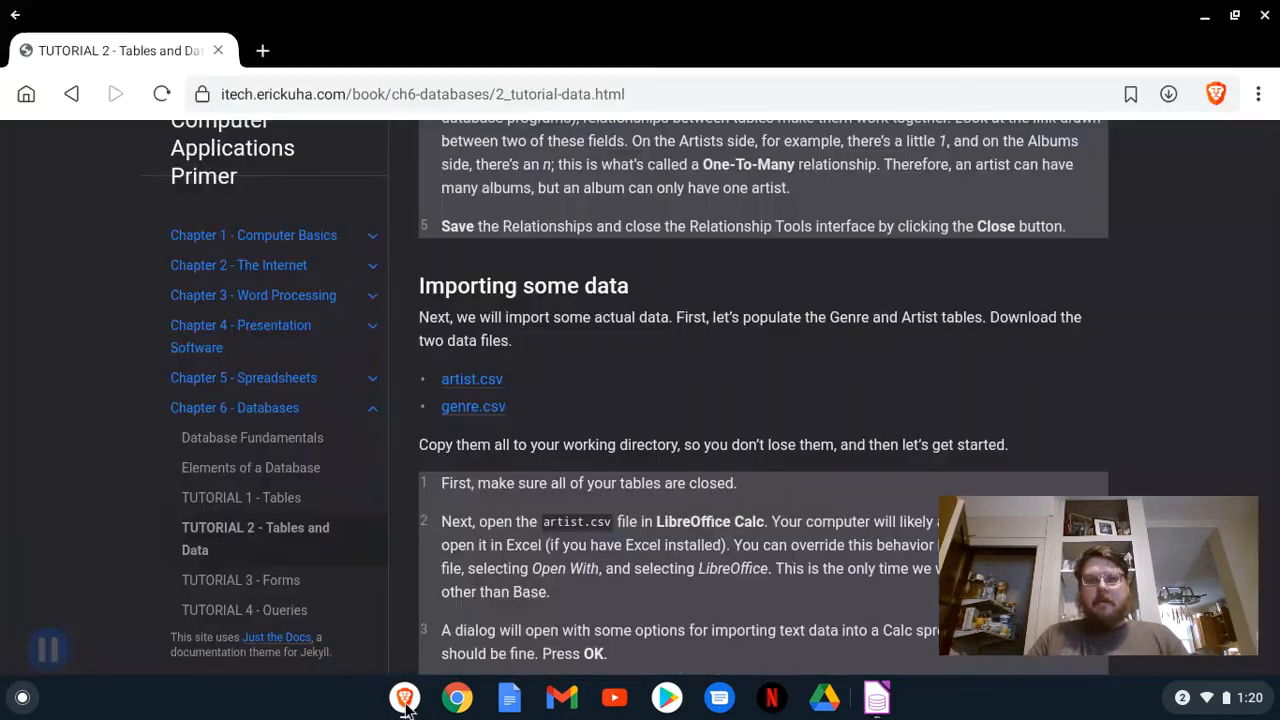
right_click(472, 380)
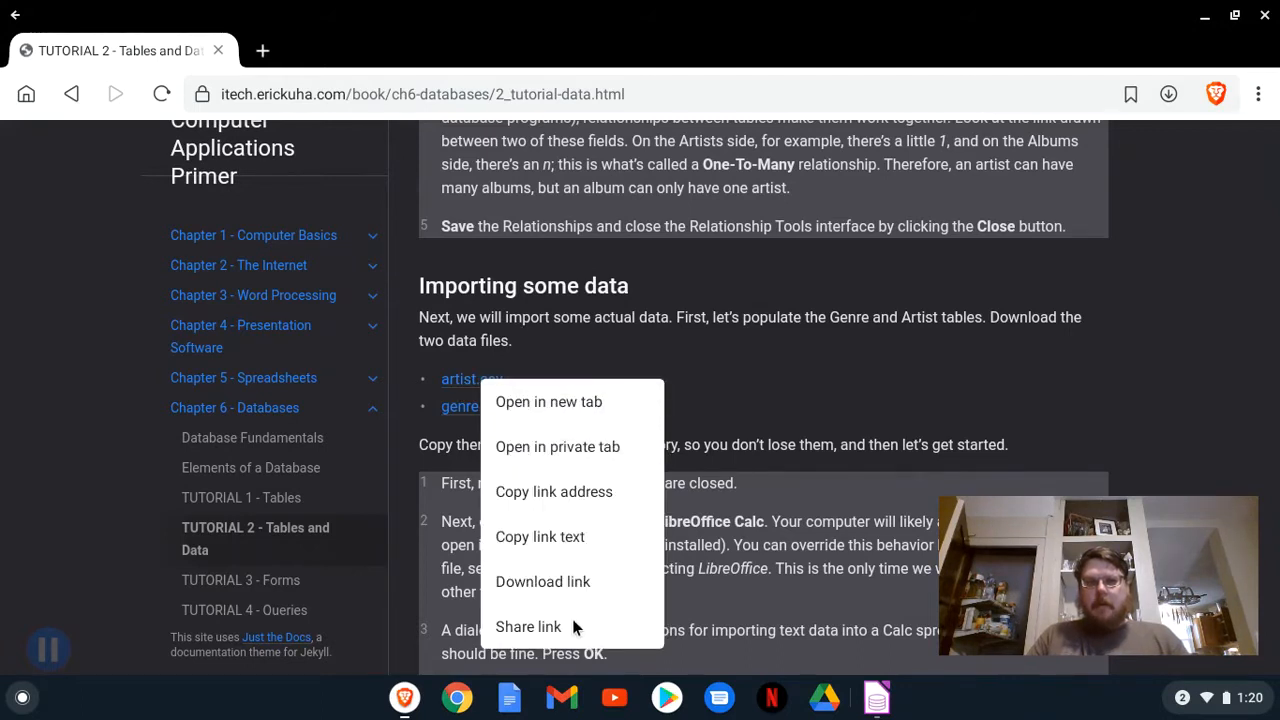
click(567, 571)
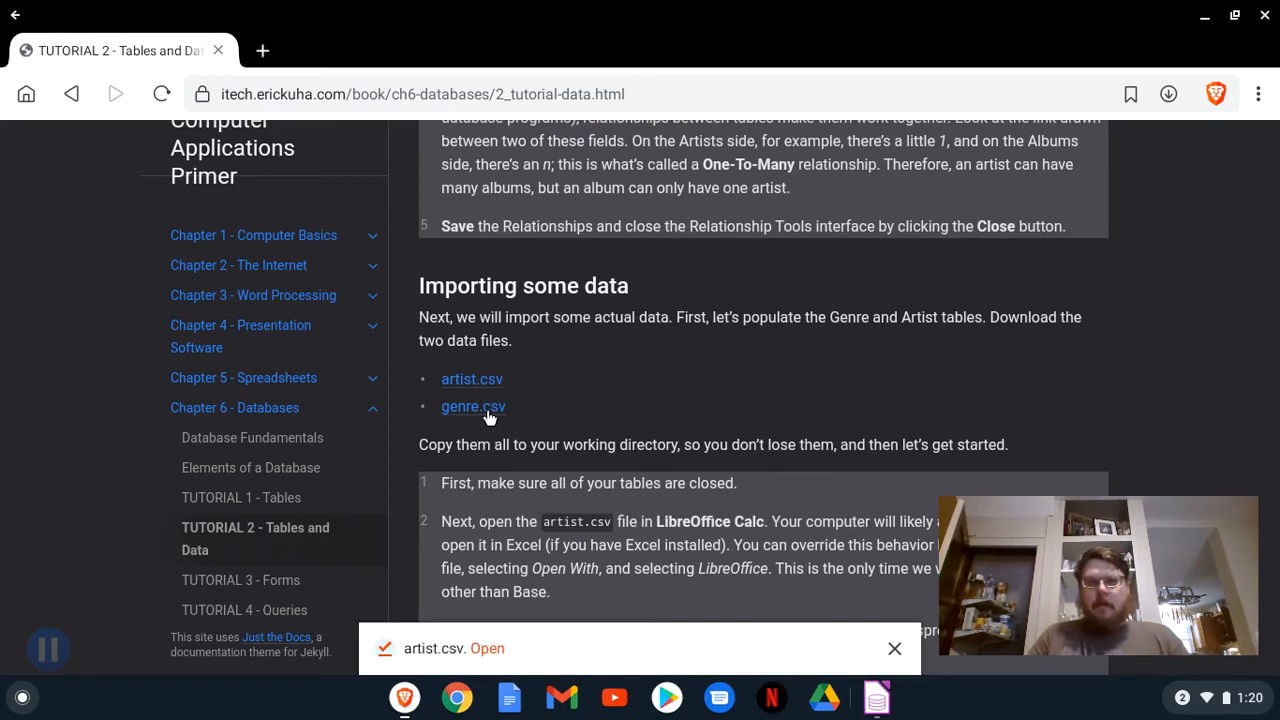
right_click(489, 416)
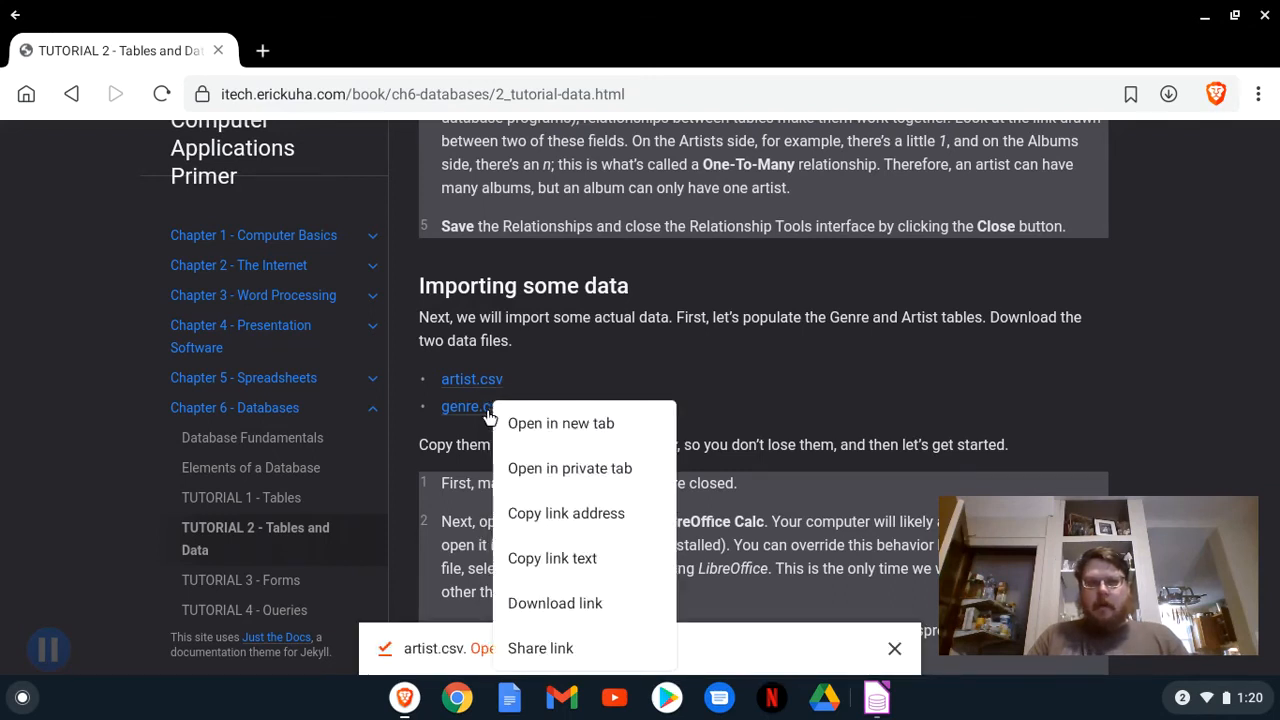
click(542, 602)
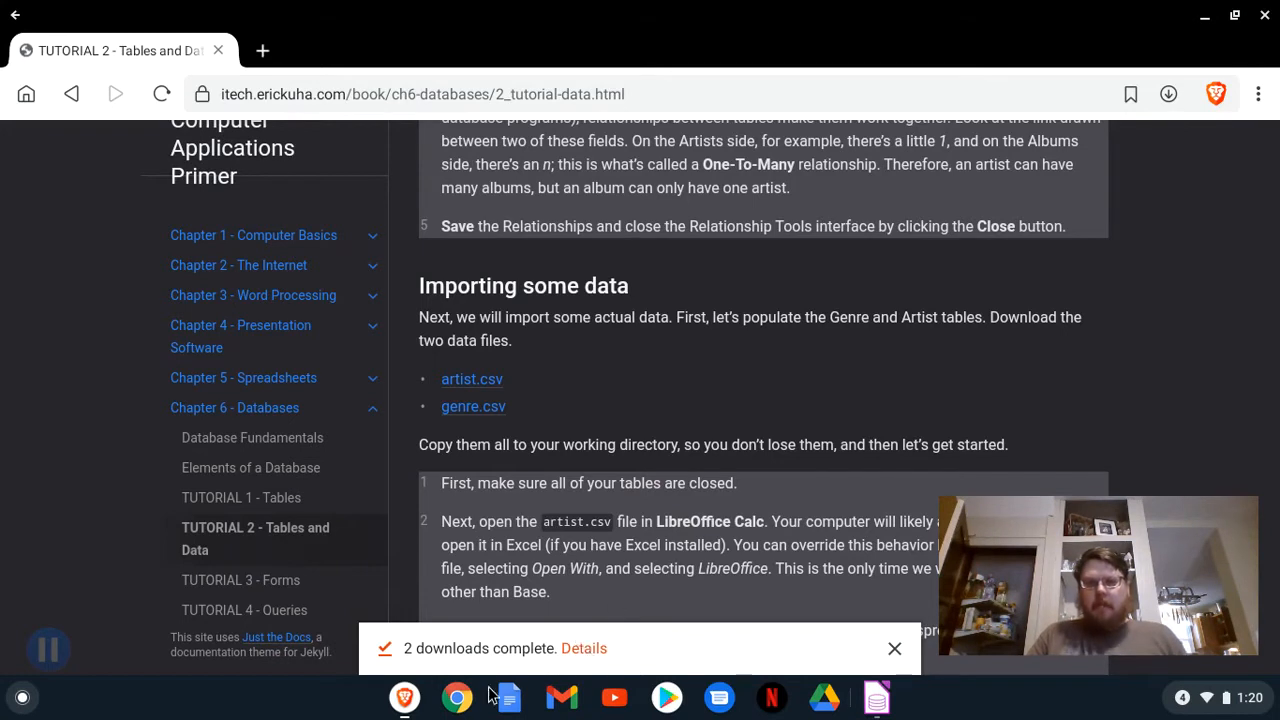
scroll(644, 545, down, 2)
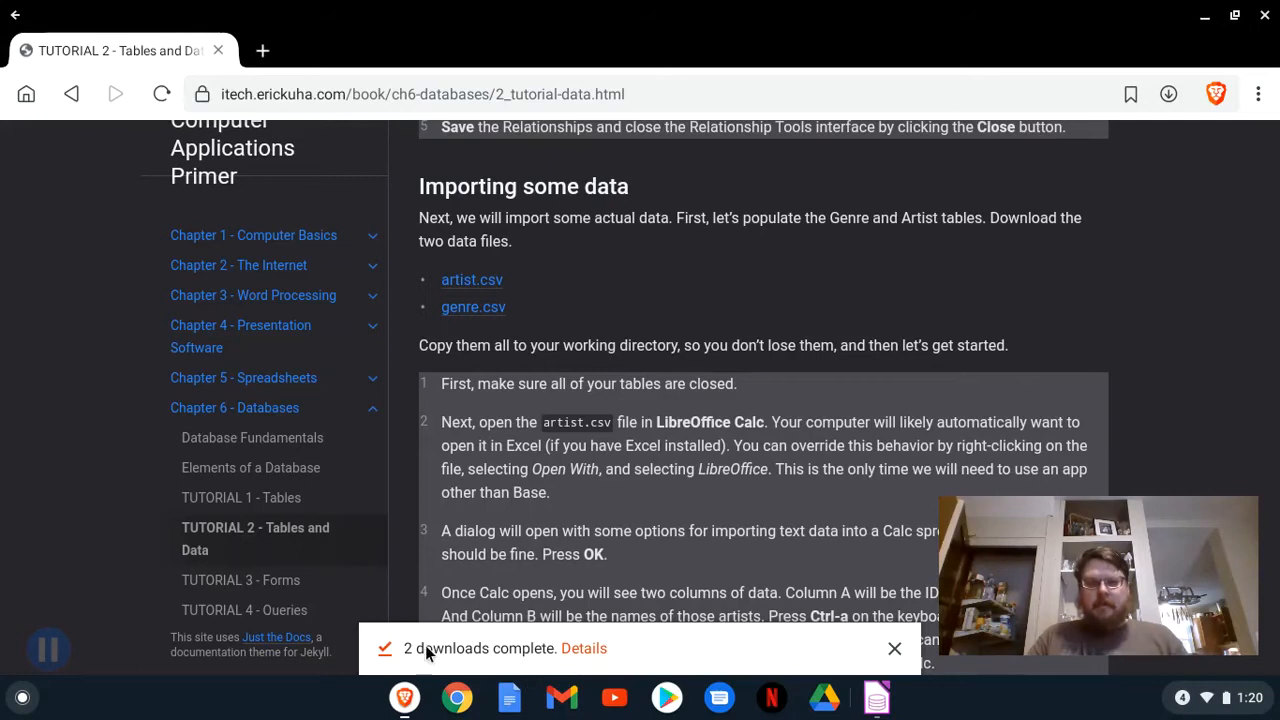
Switch to the Files app and open the Downloads folder
key(super)
text(file)
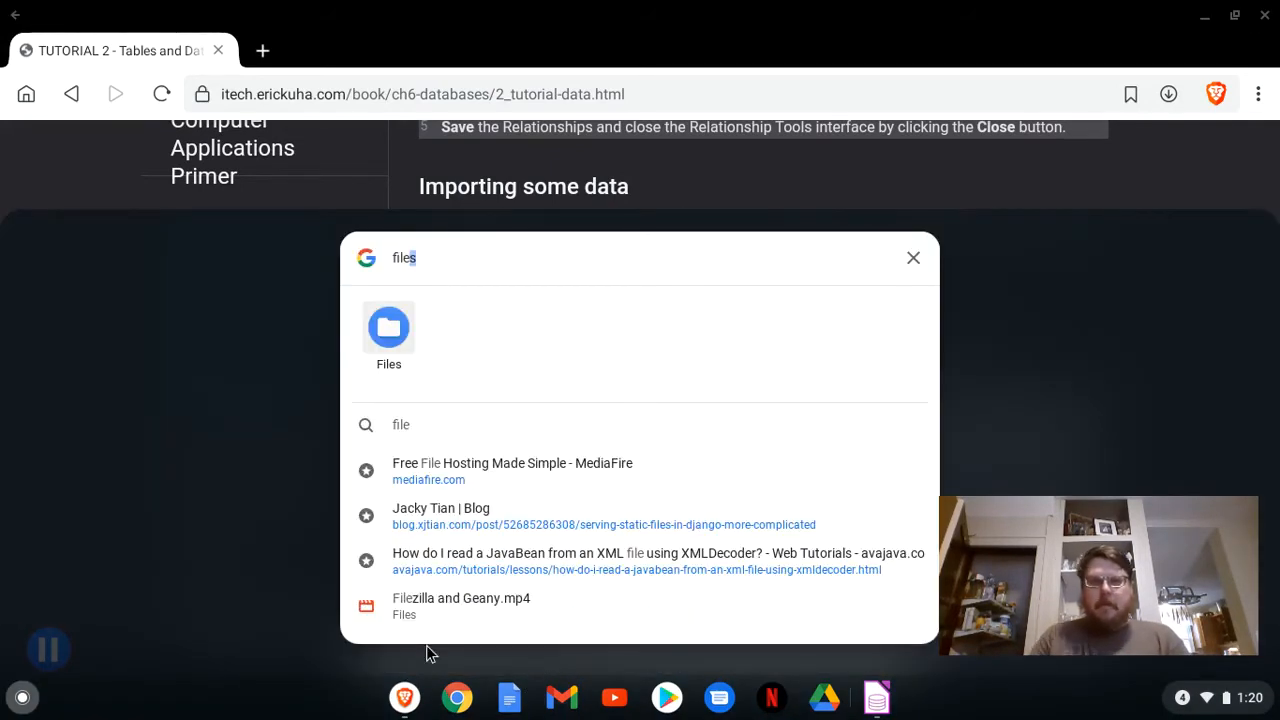
click(389, 343)
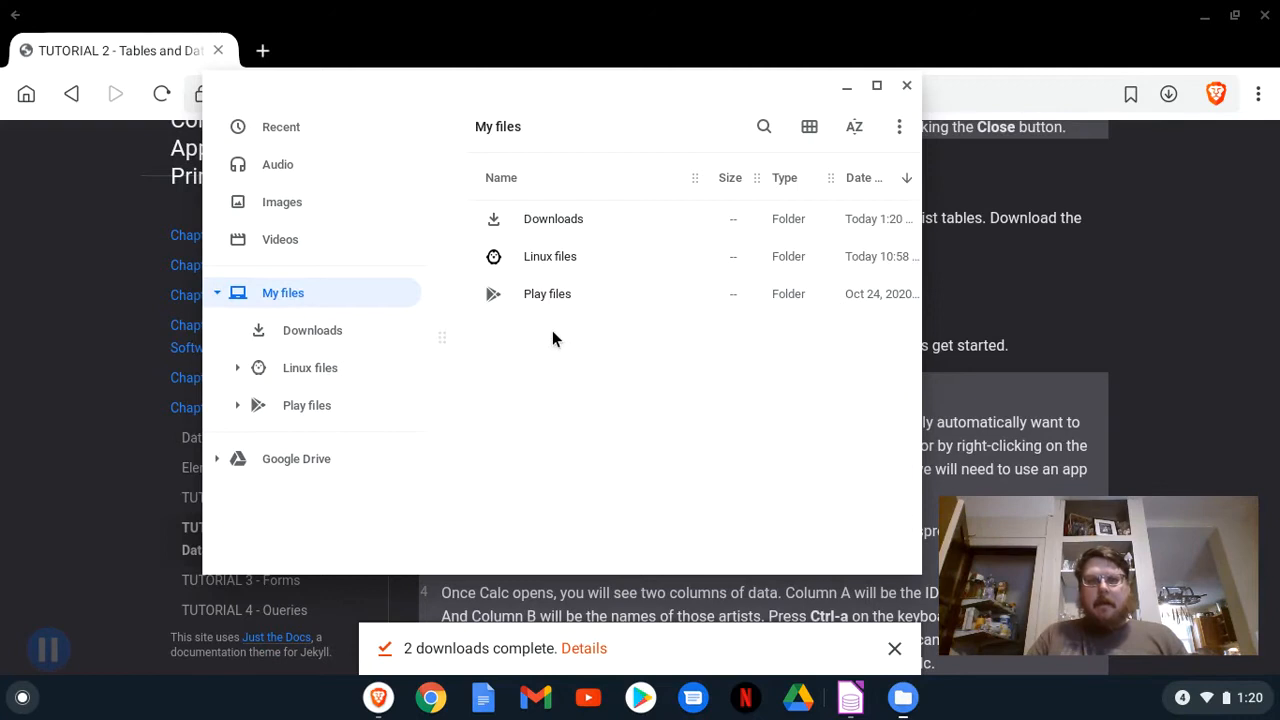
click(551, 220)
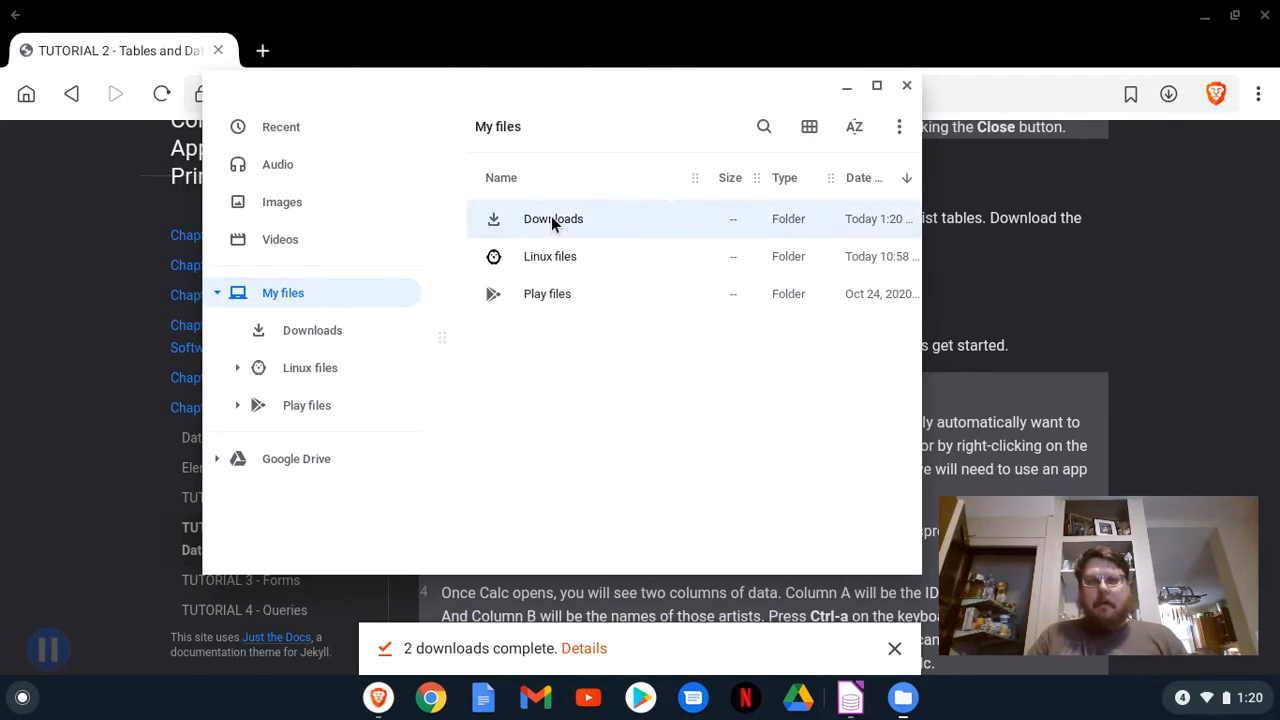
double_click(551, 218)
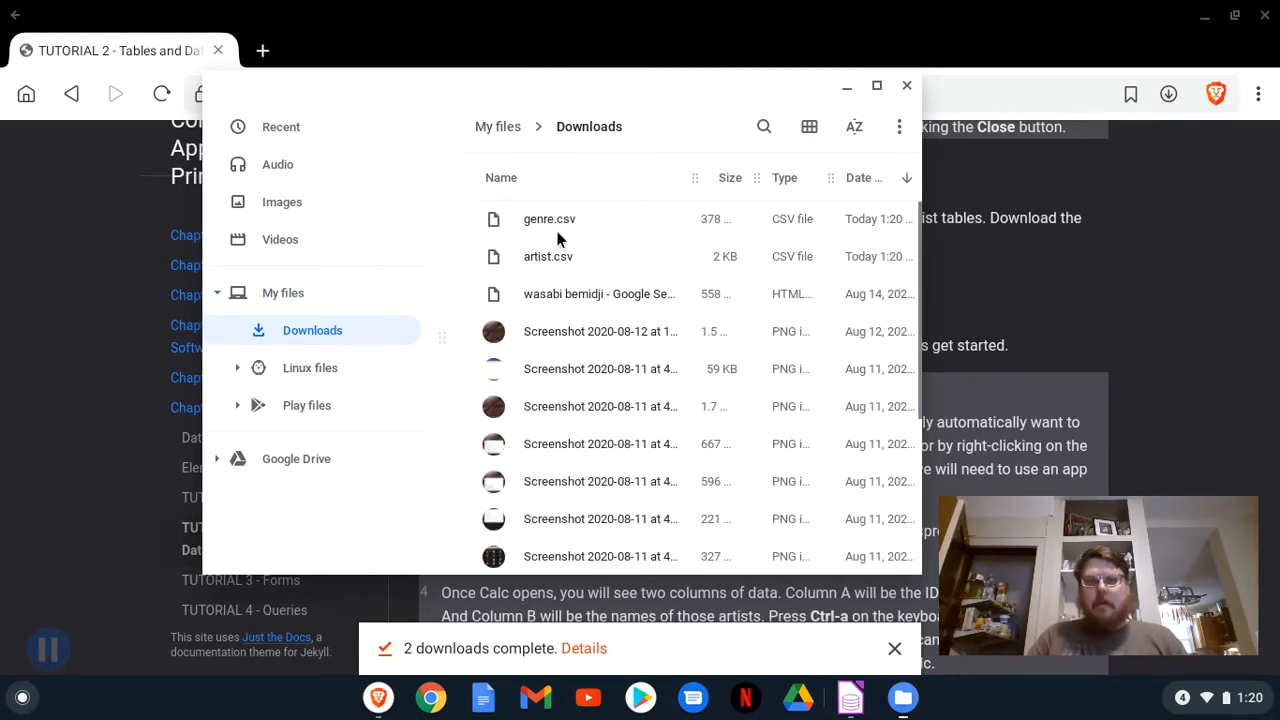
Try to open genre.csv from the Downloads folder in LibreOffice Calc
right_click(556, 222)
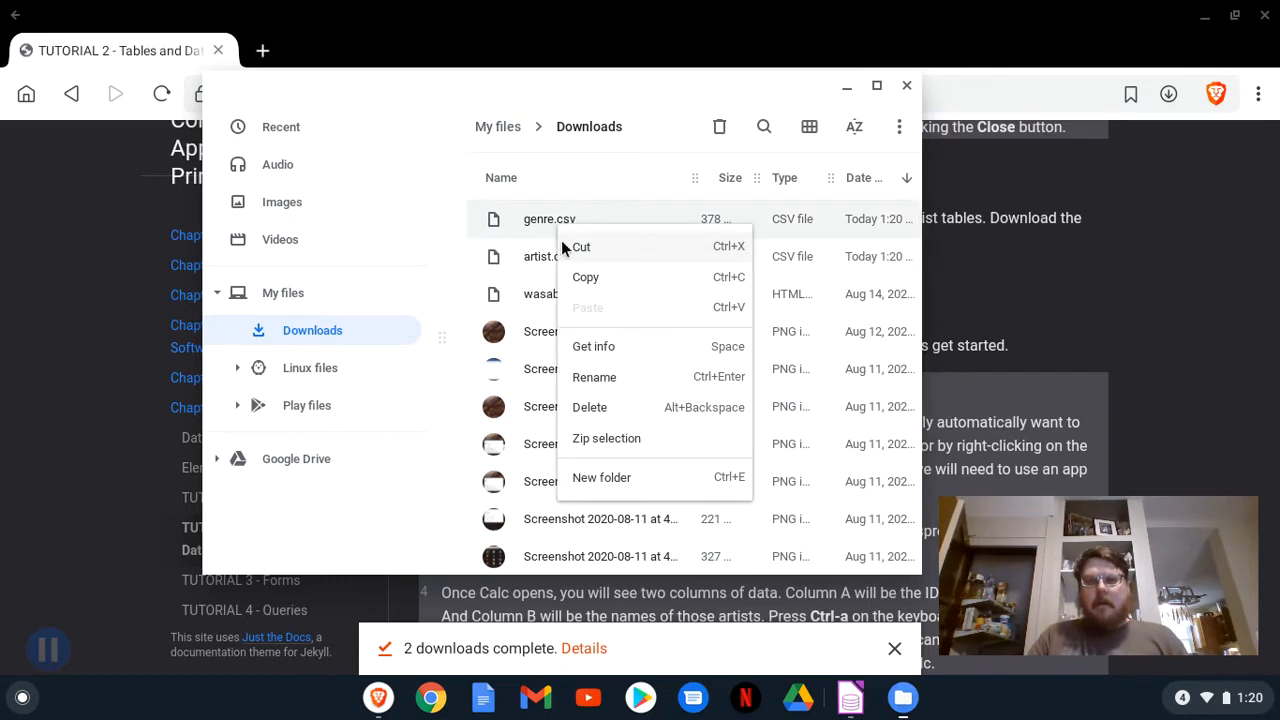
mouse_move(592, 270)
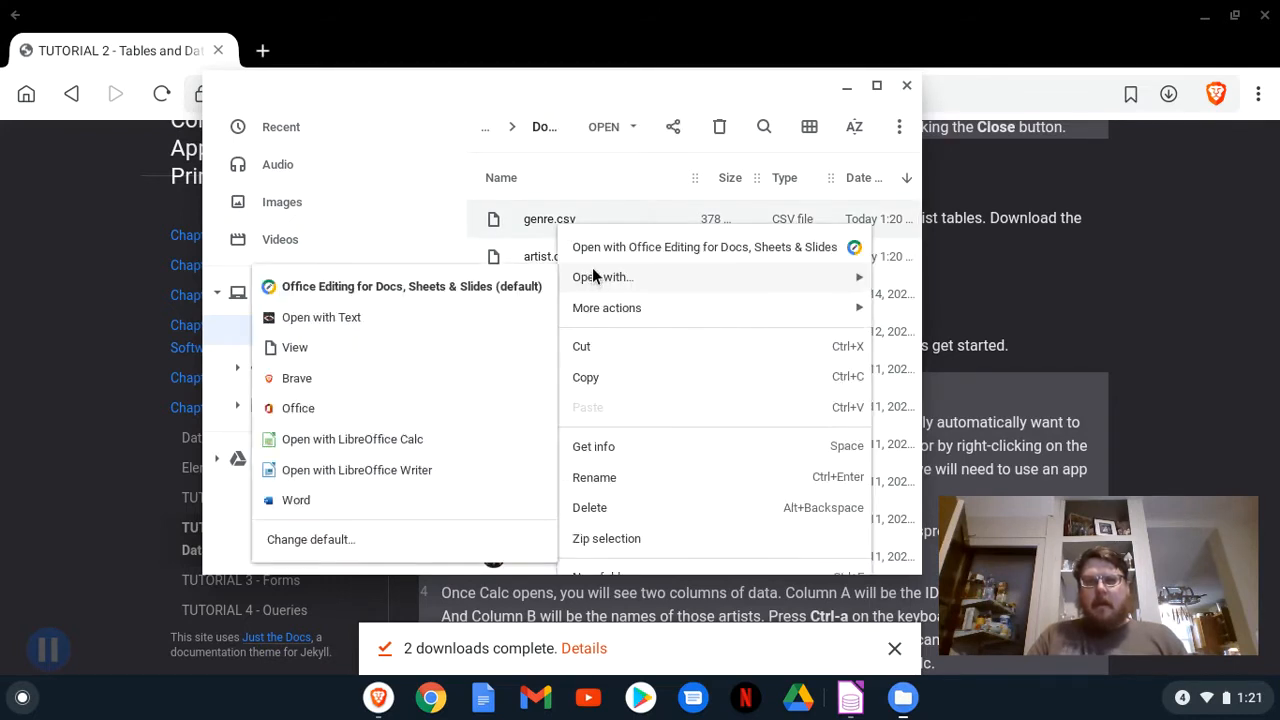
click(368, 437)
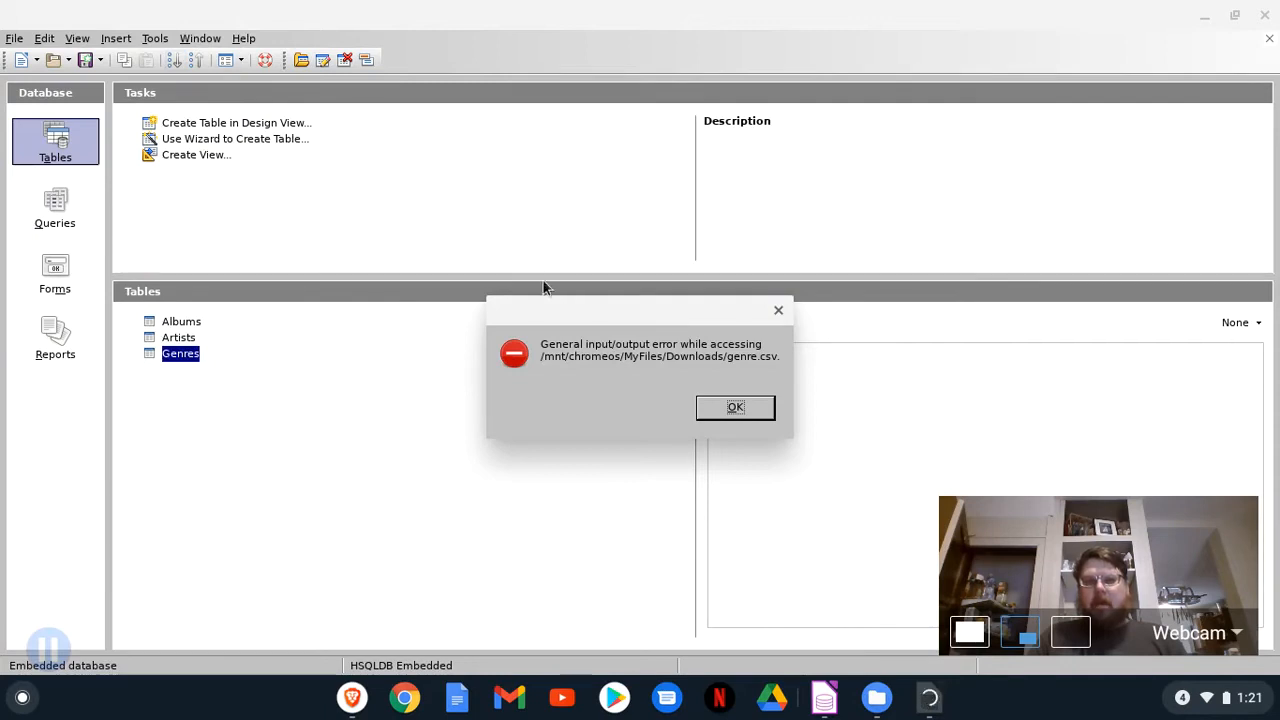
click(735, 409)
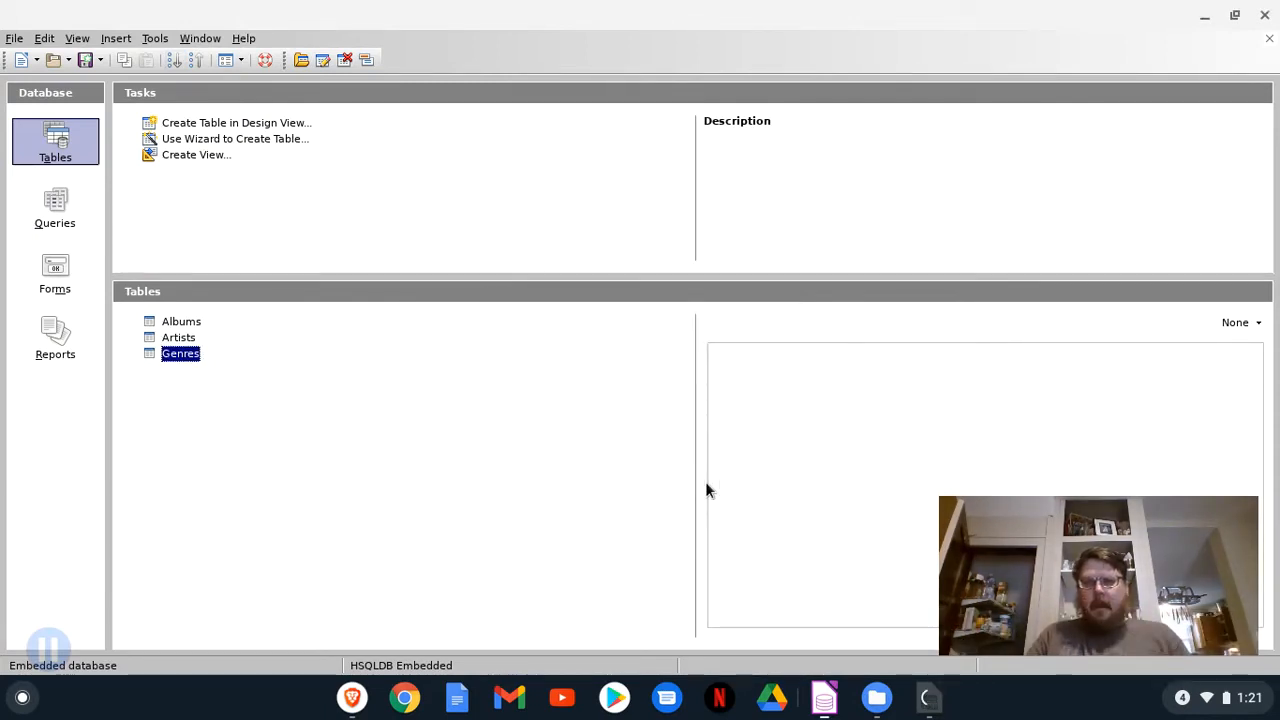
right_click(928, 708)
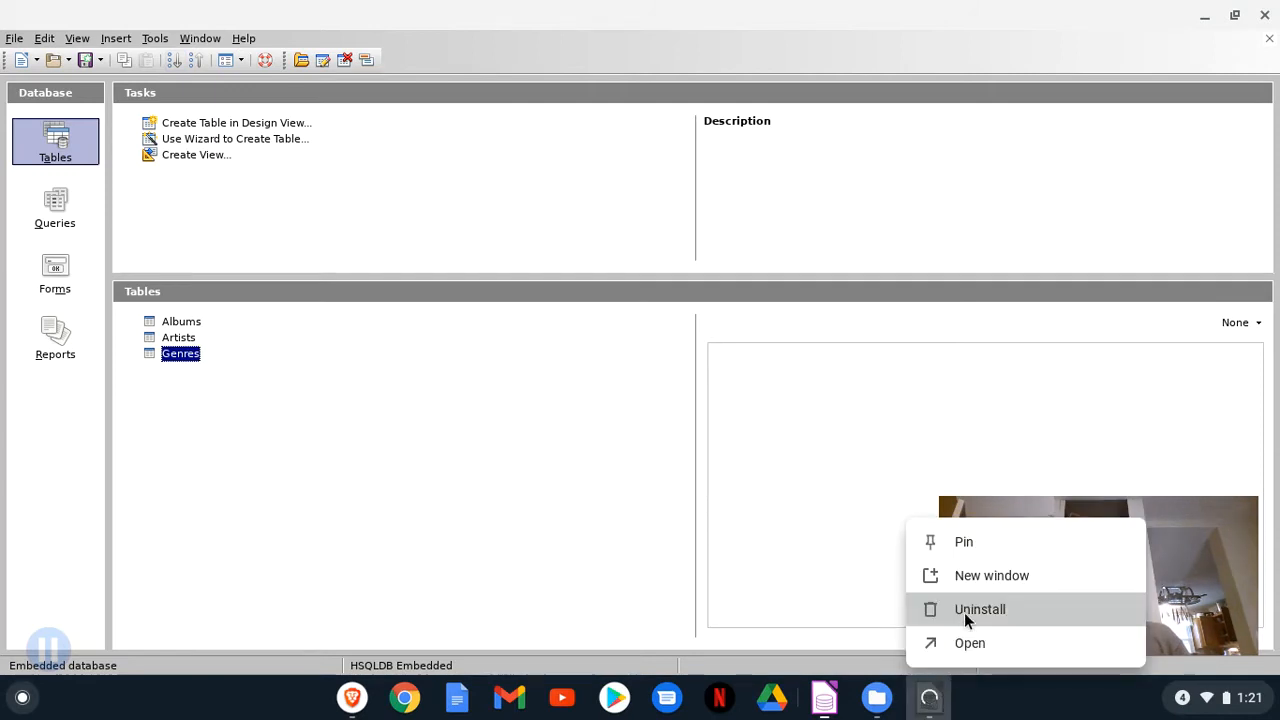
click(928, 708)
click(928, 708)
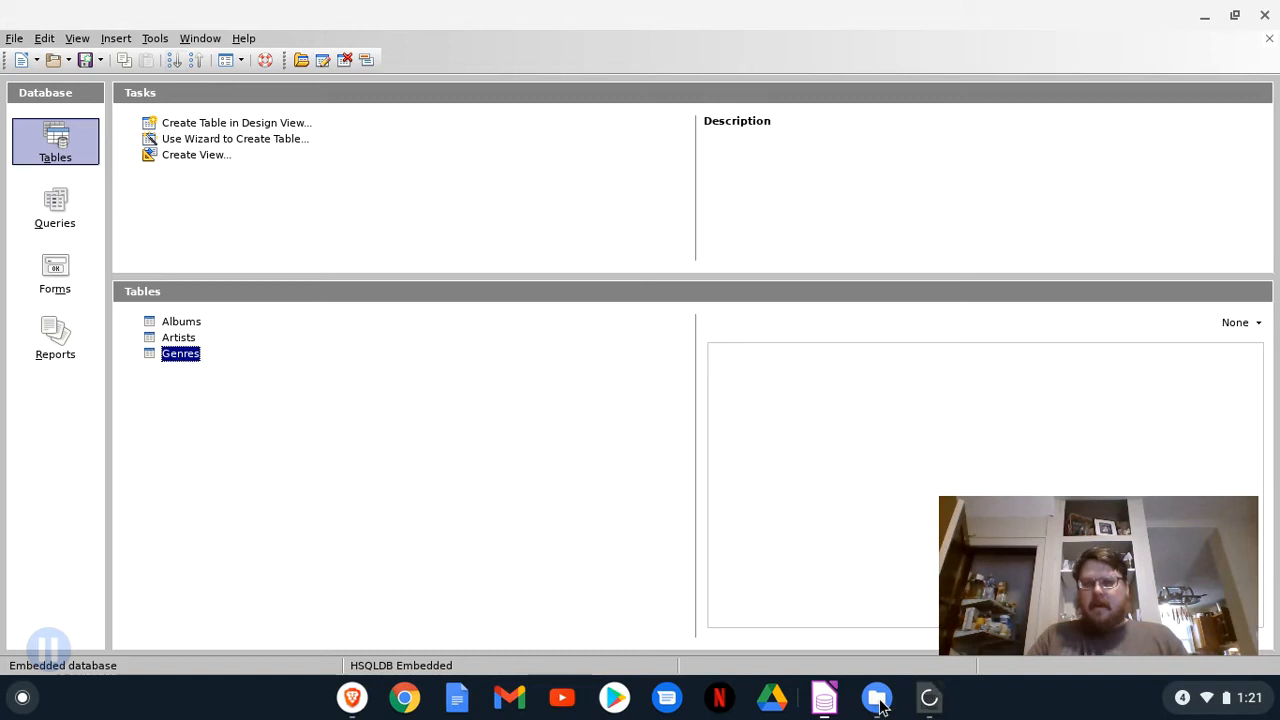
Switch back to the Files app and copy genre.csv and artist.csv from Downloads to Linux files
click(880, 705)
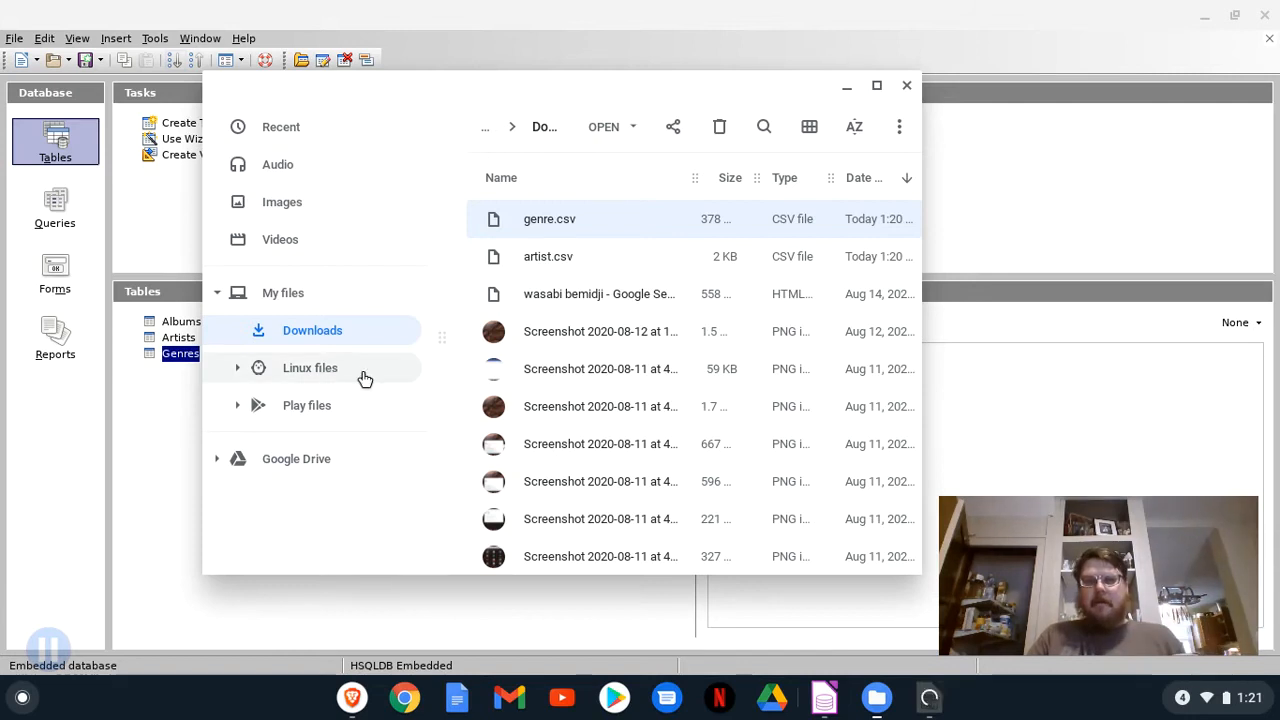
click(238, 373)
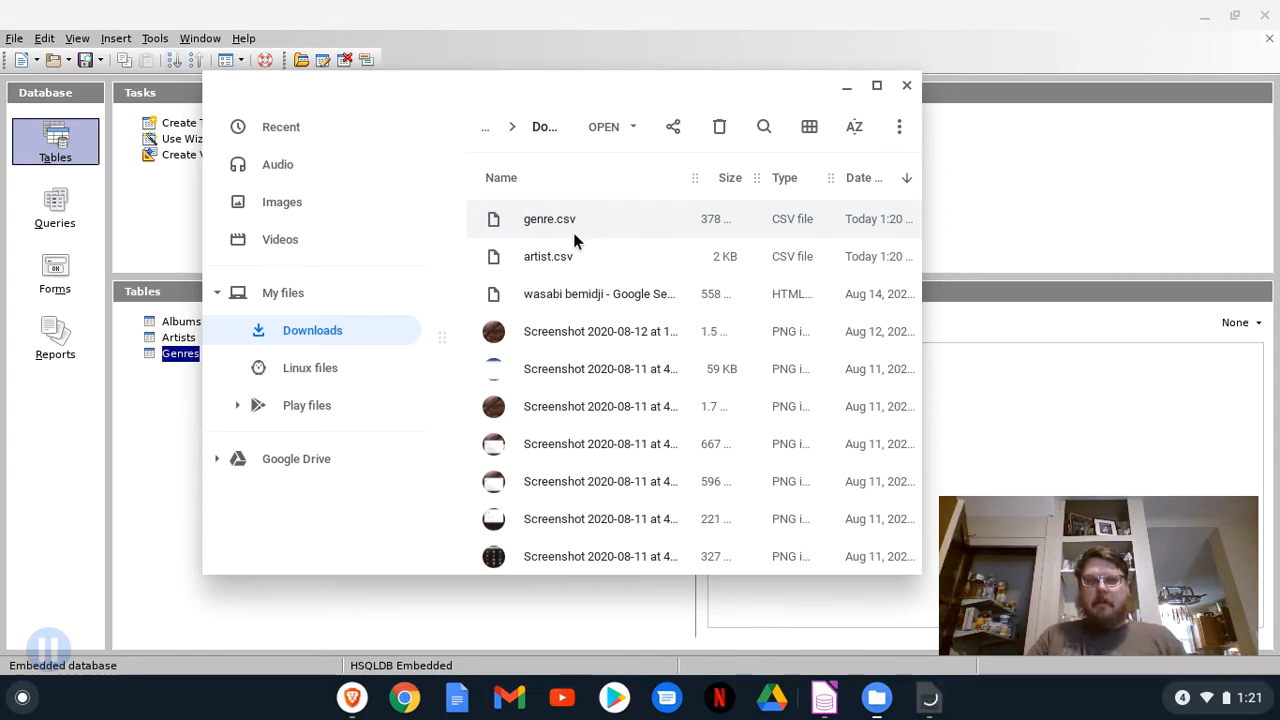
drag(572, 214, 313, 373)
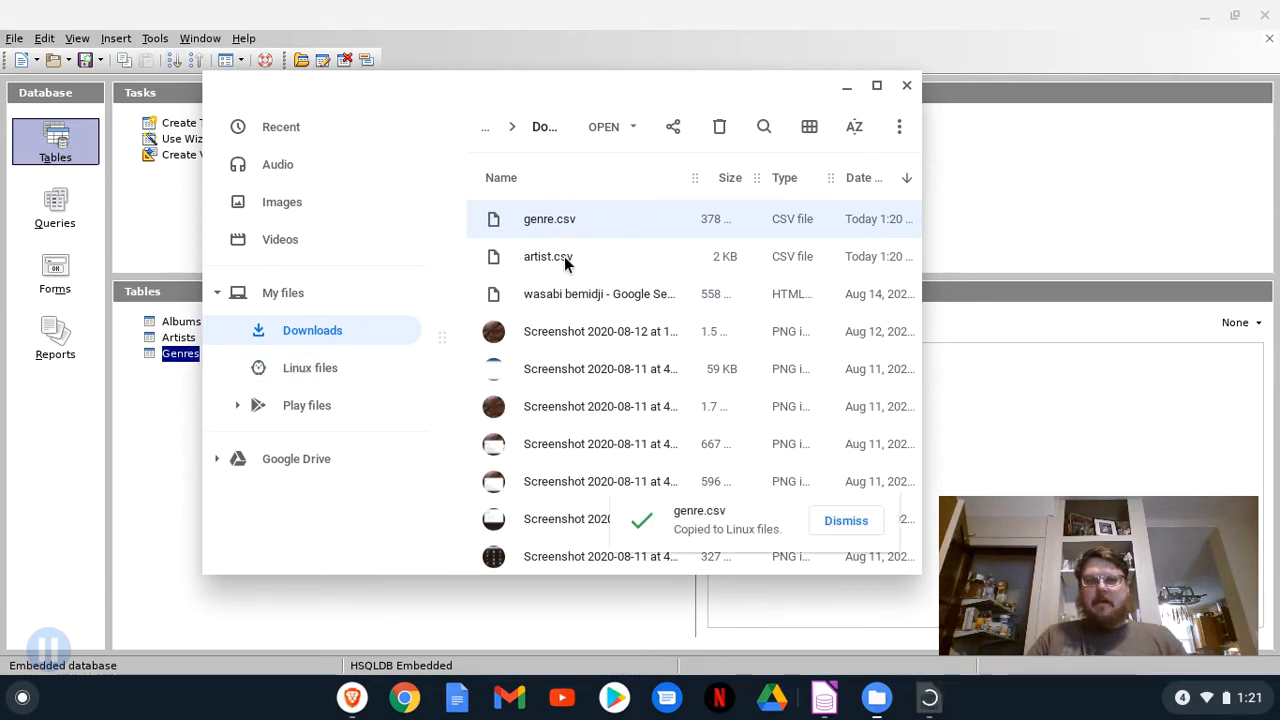
click(568, 258)
drag(572, 258, 320, 368)
Open genre.csv from the Linux files folder in LibreOffice Calc with the default text import settings
click(285, 372)
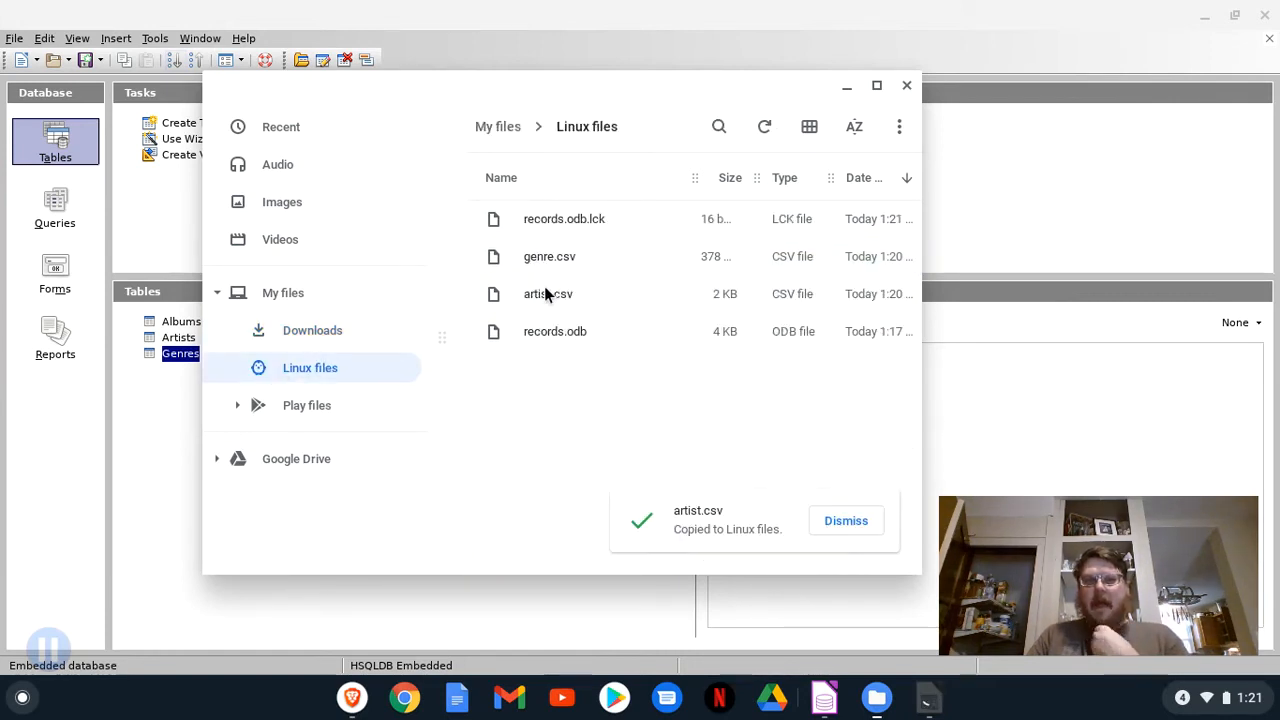
right_click(545, 259)
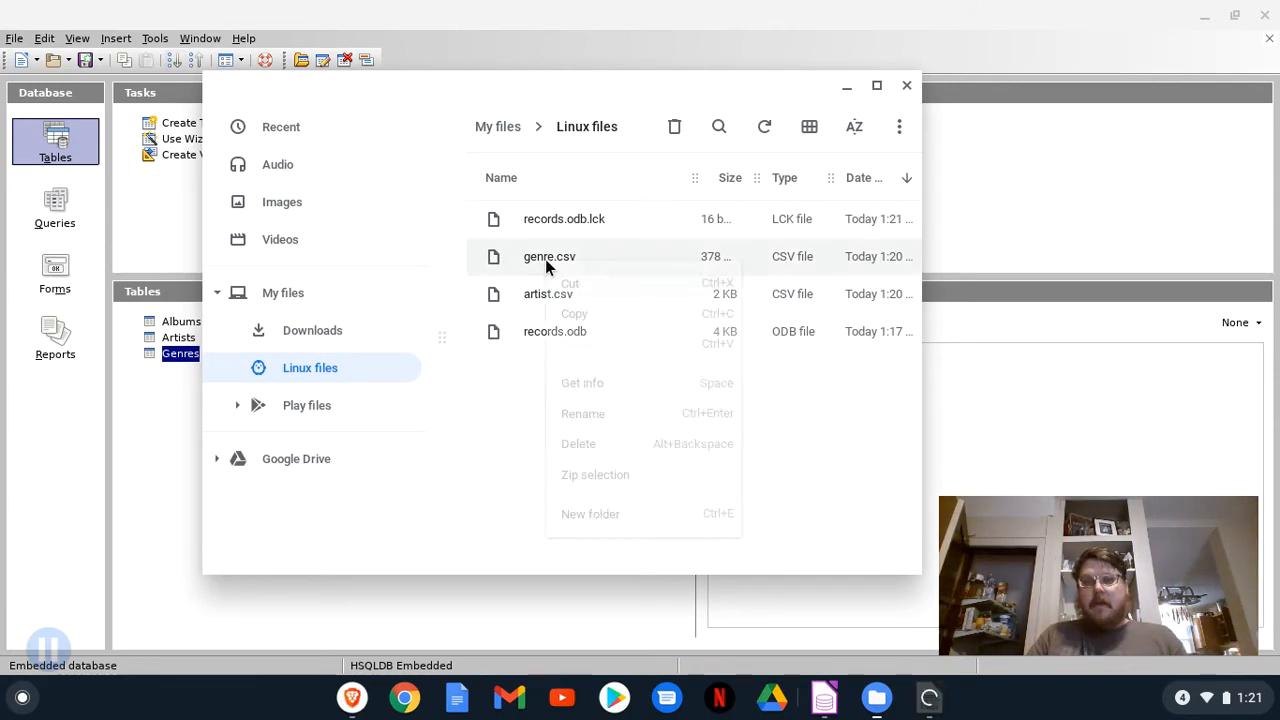
mouse_move(589, 312)
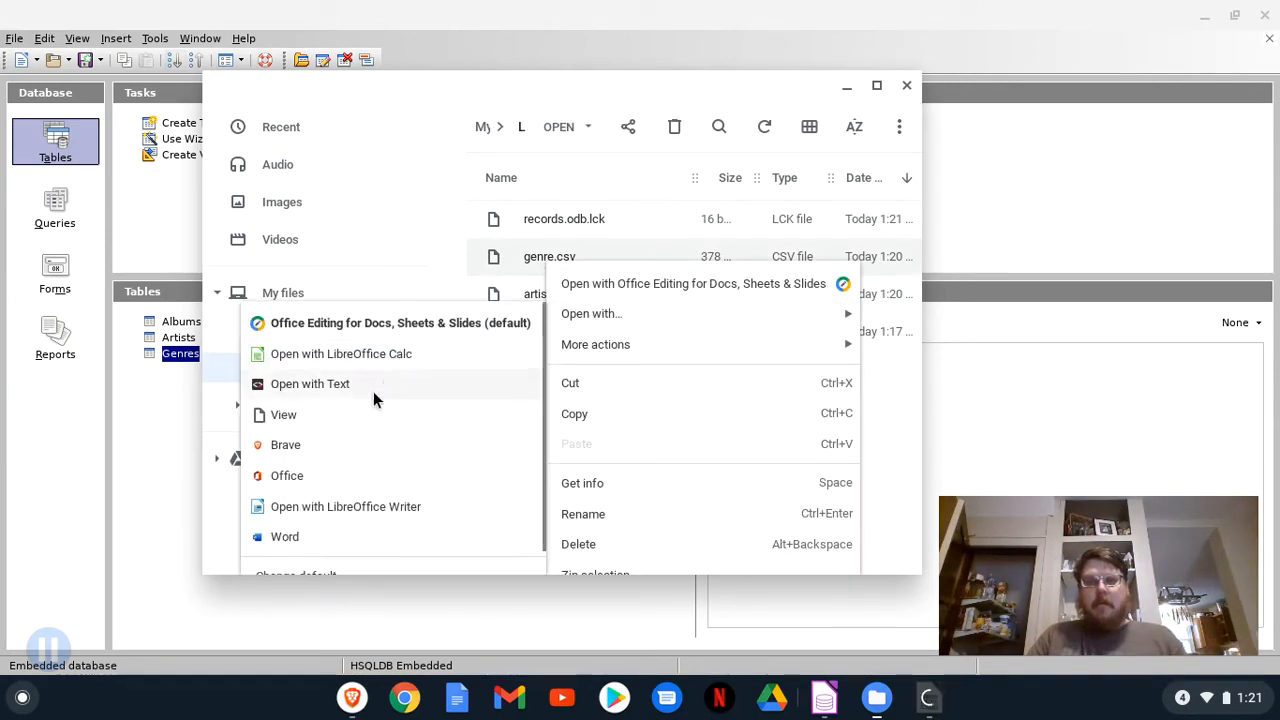
click(370, 354)
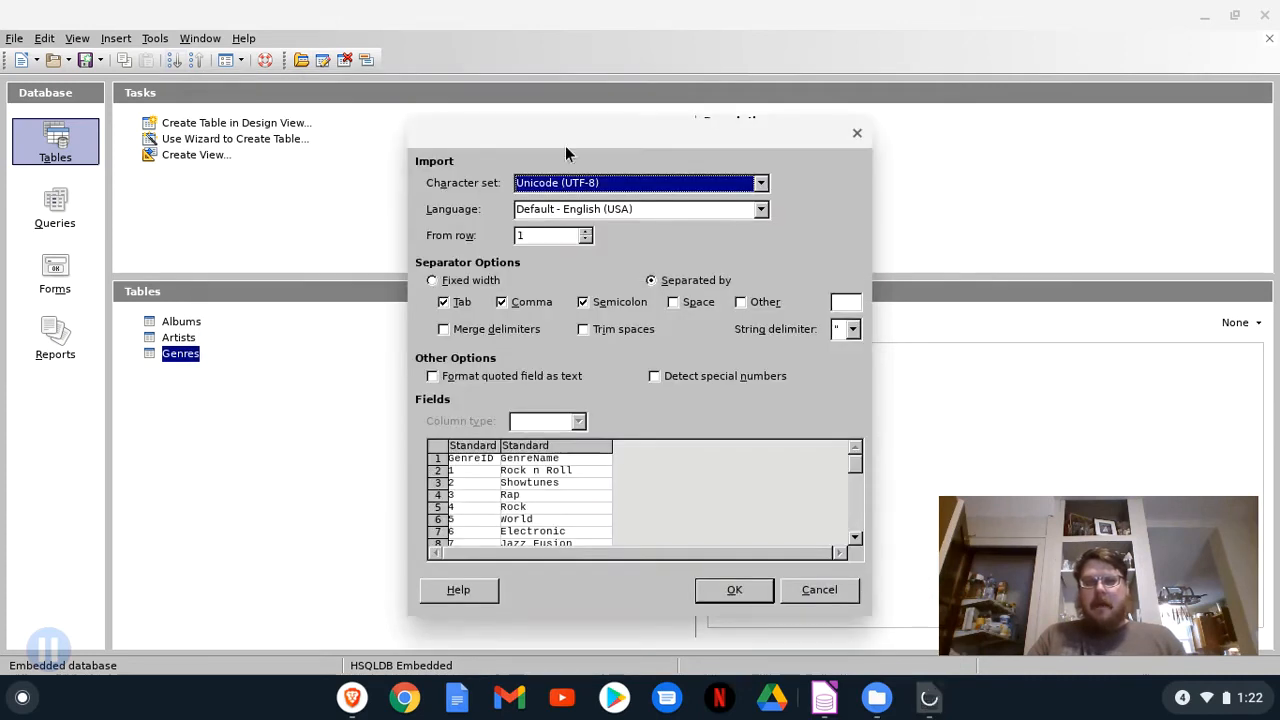
click(734, 590)
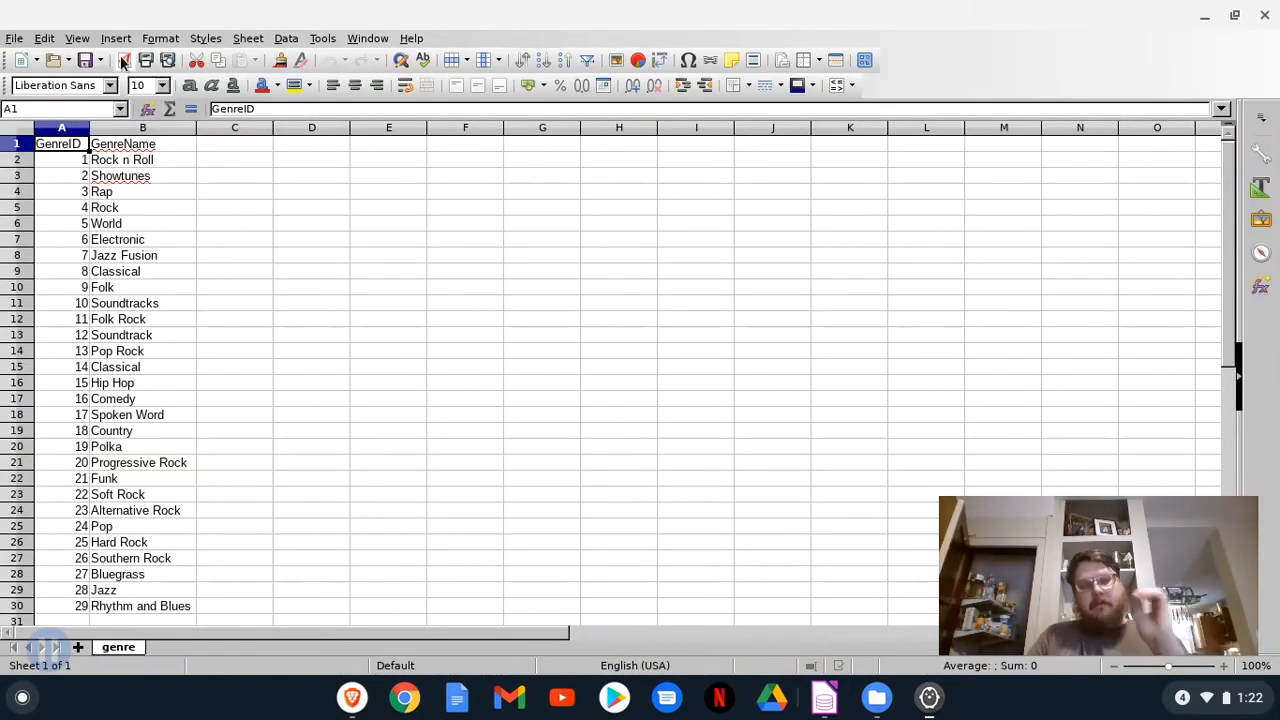
Select the entire genre sheet and copy it
key(ctrl+a)
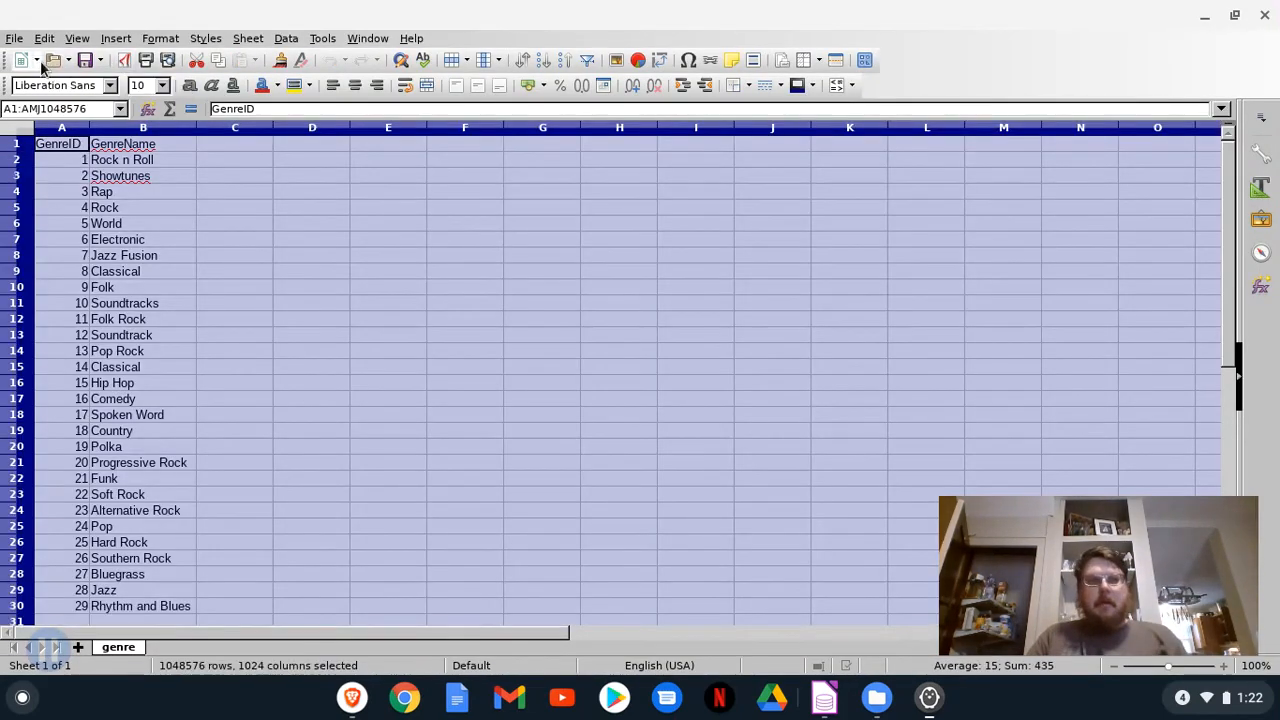
click(44, 38)
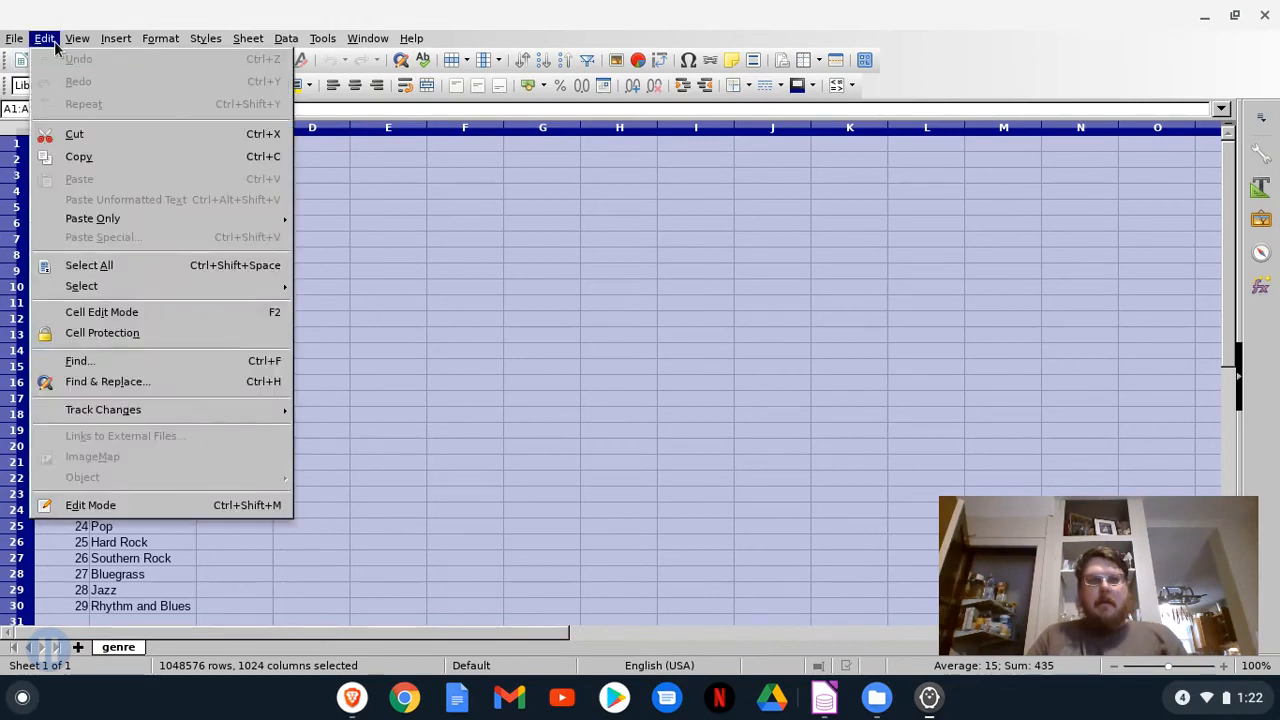
click(90, 157)
Switch to LibreOffice Base and append the copied data to the Genres table, keeping the GenreID and GenreName column mapping
click(828, 700)
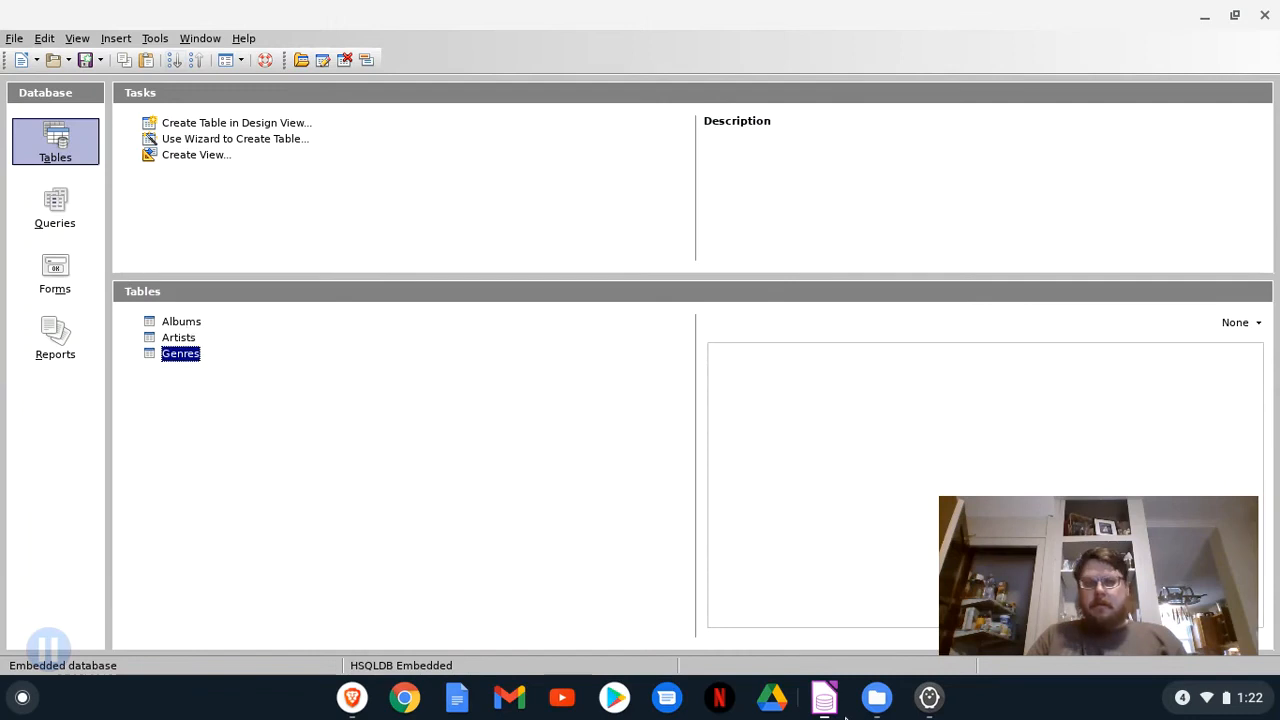
click(929, 697)
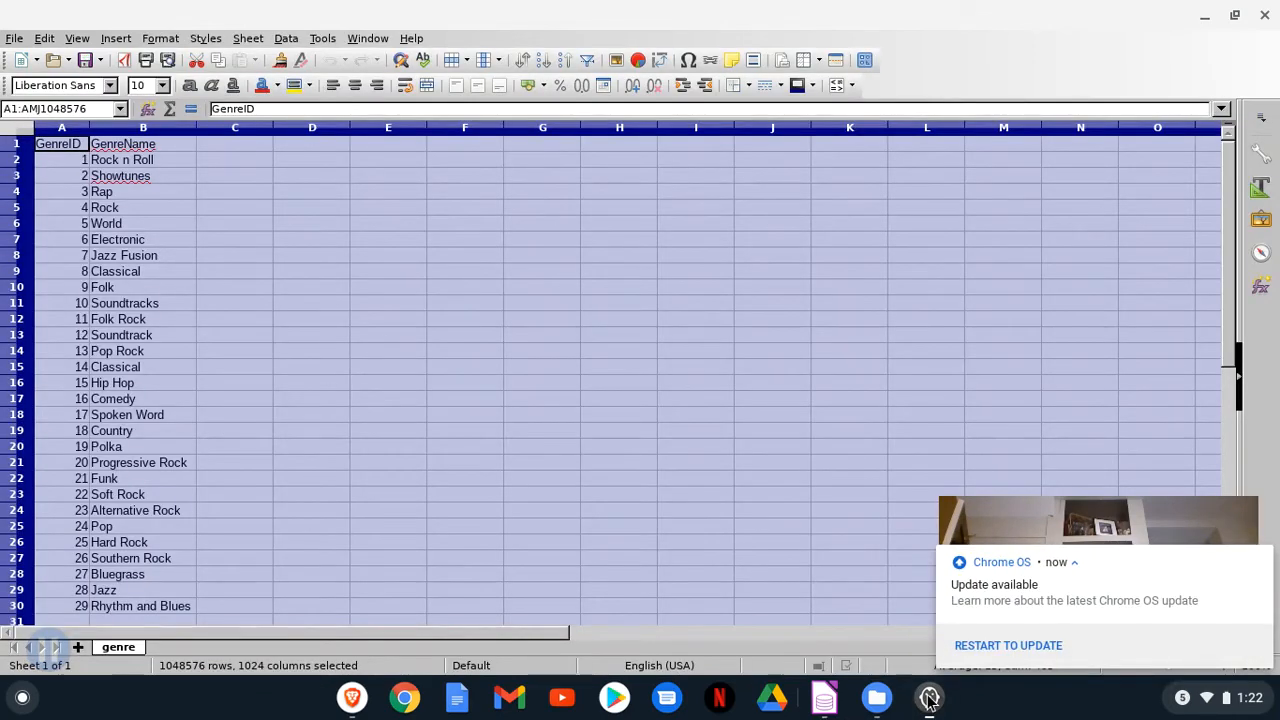
click(878, 700)
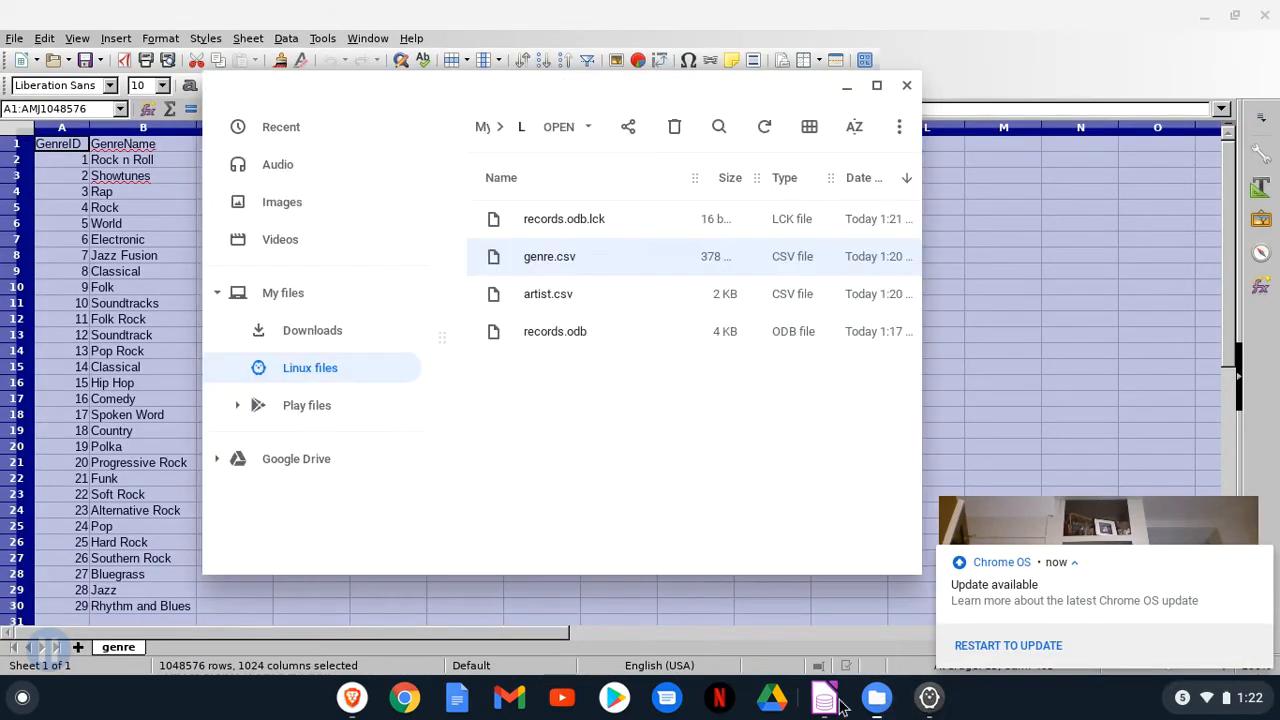
click(830, 702)
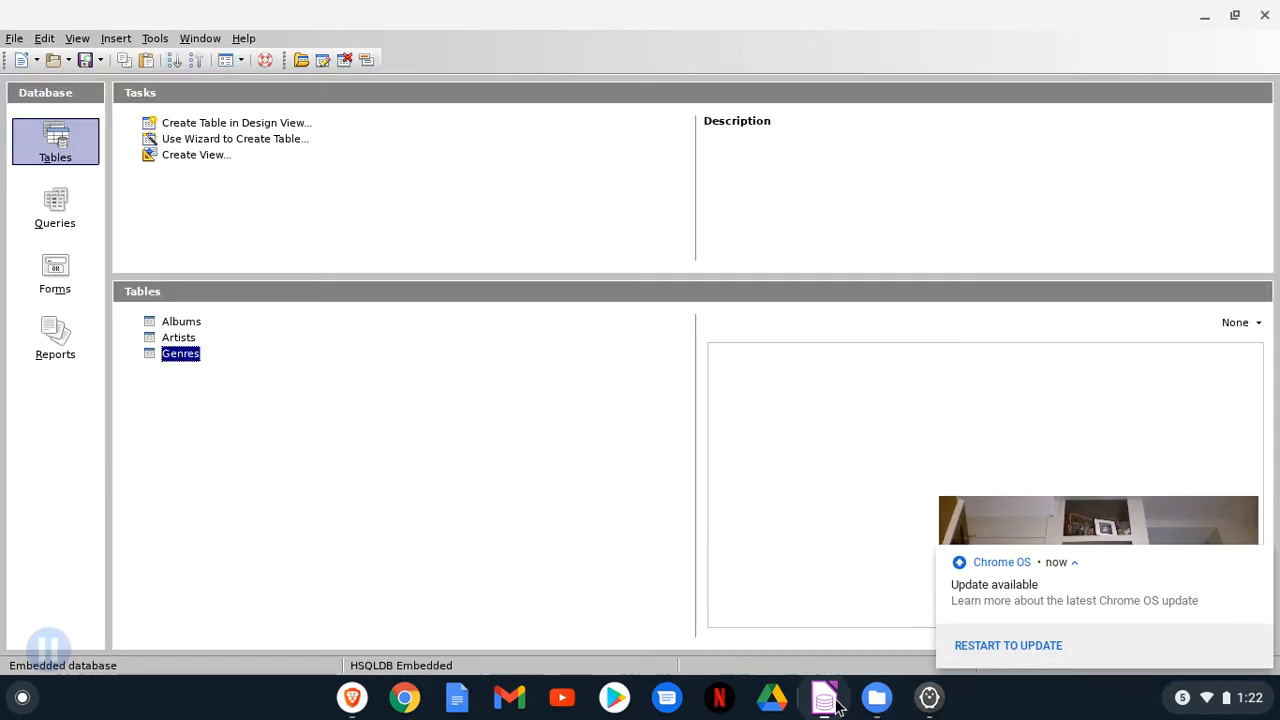
click(170, 351)
key(Up)
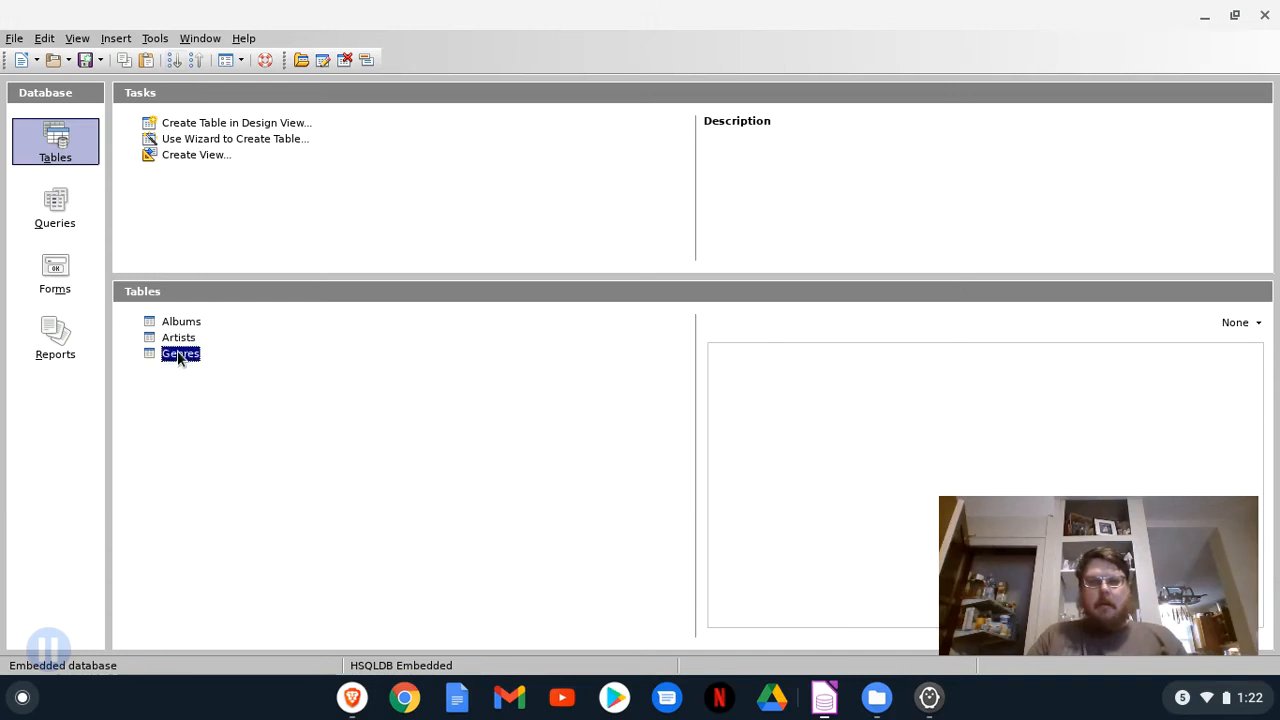
right_click(180, 358)
click(222, 384)
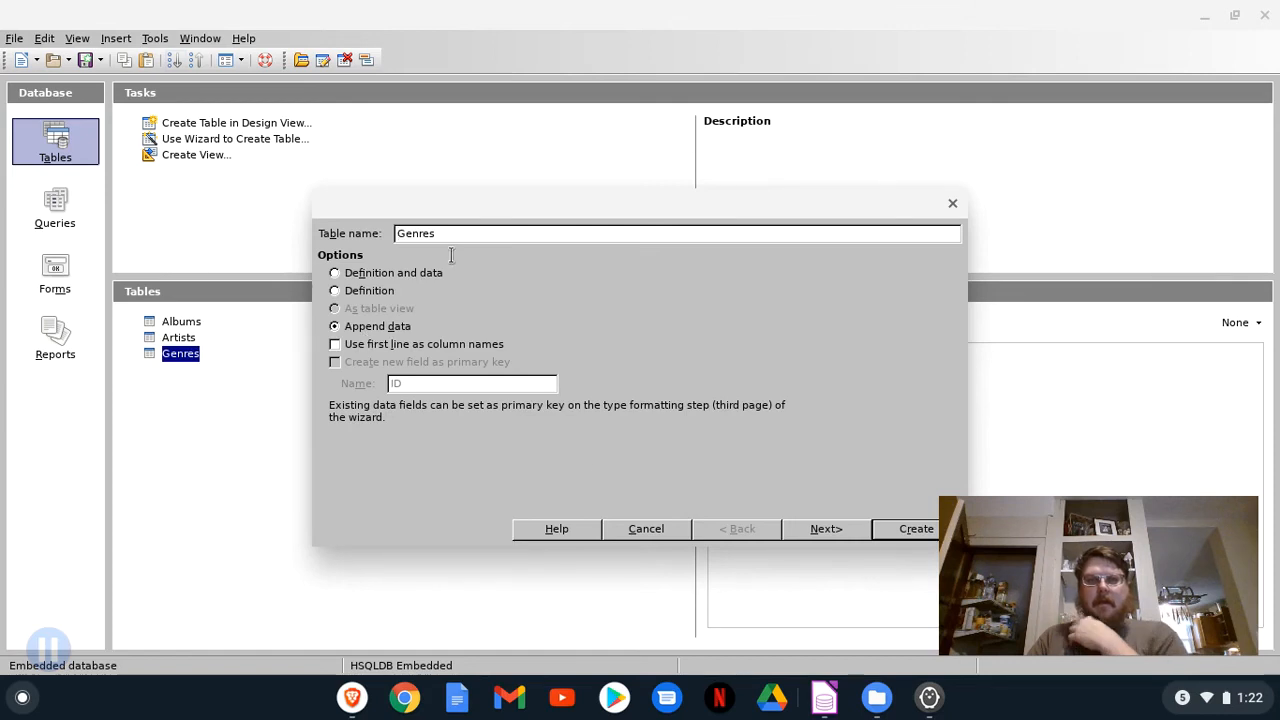
click(817, 528)
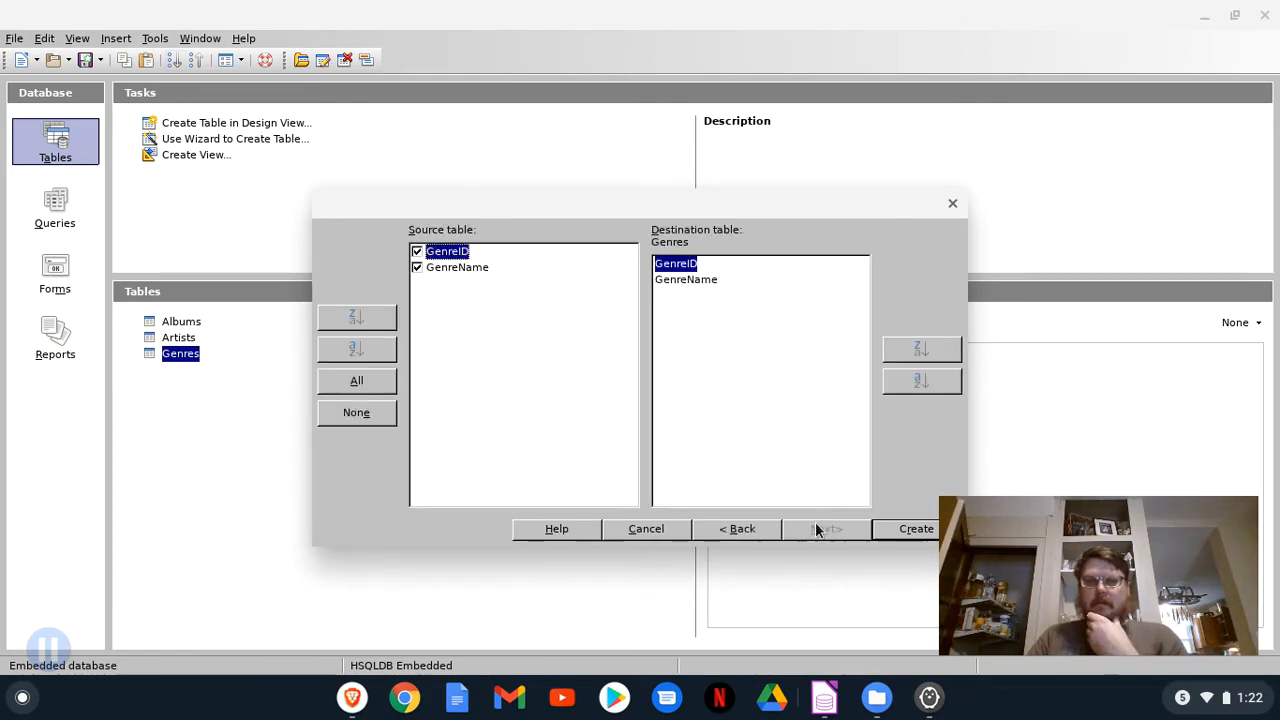
click(905, 530)
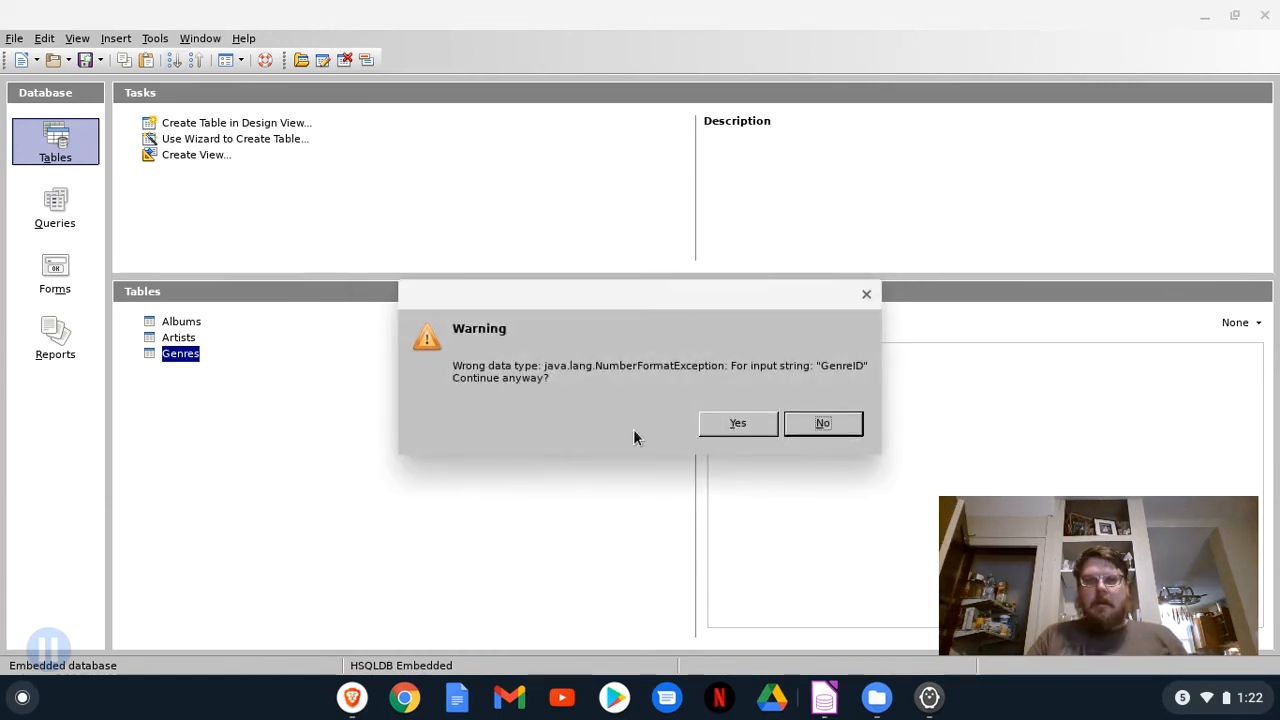
click(757, 425)
Open the Genres table to check the imported records and close it again
double_click(180, 355)
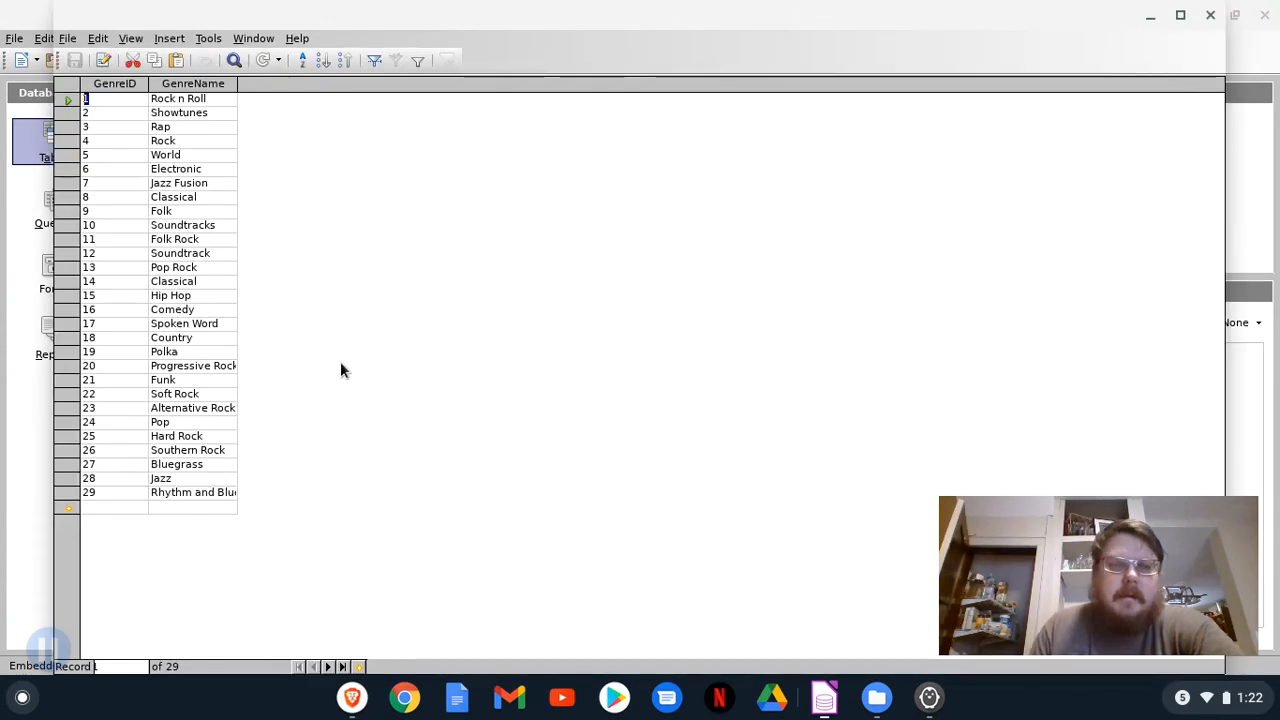
click(1208, 16)
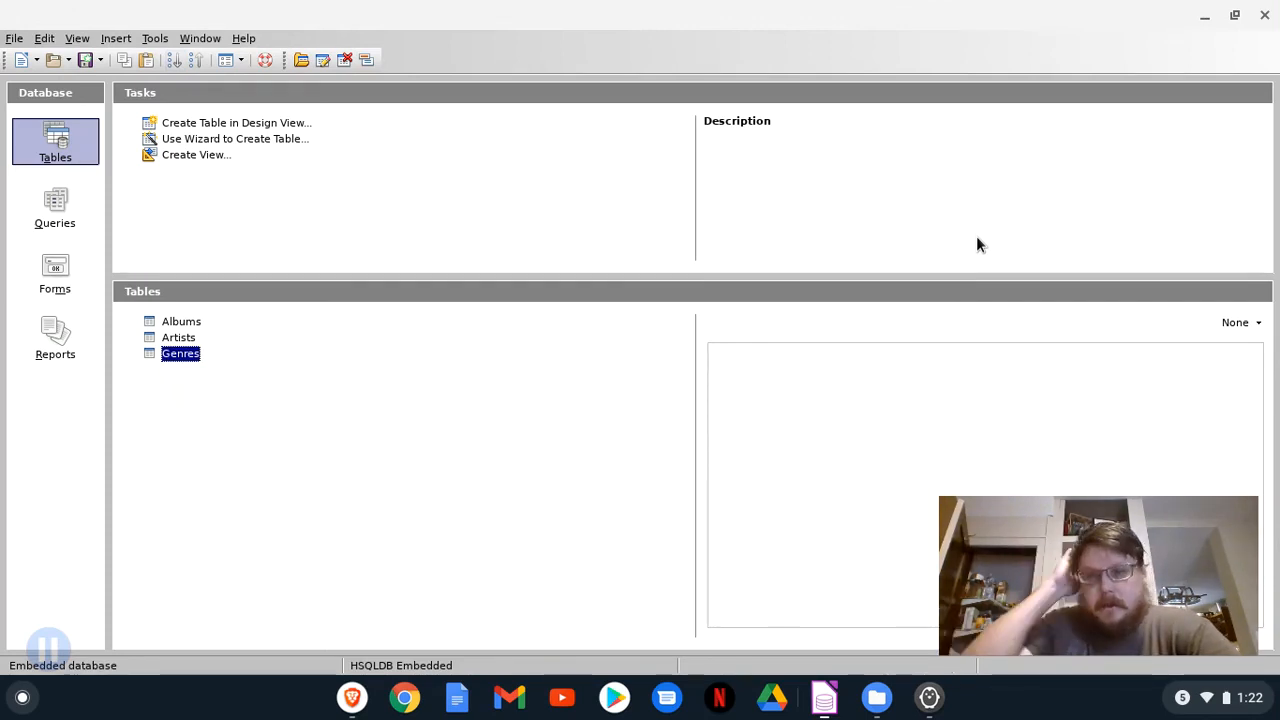
Switch to the Files app and select artist.csv in the Linux files folder
click(877, 697)
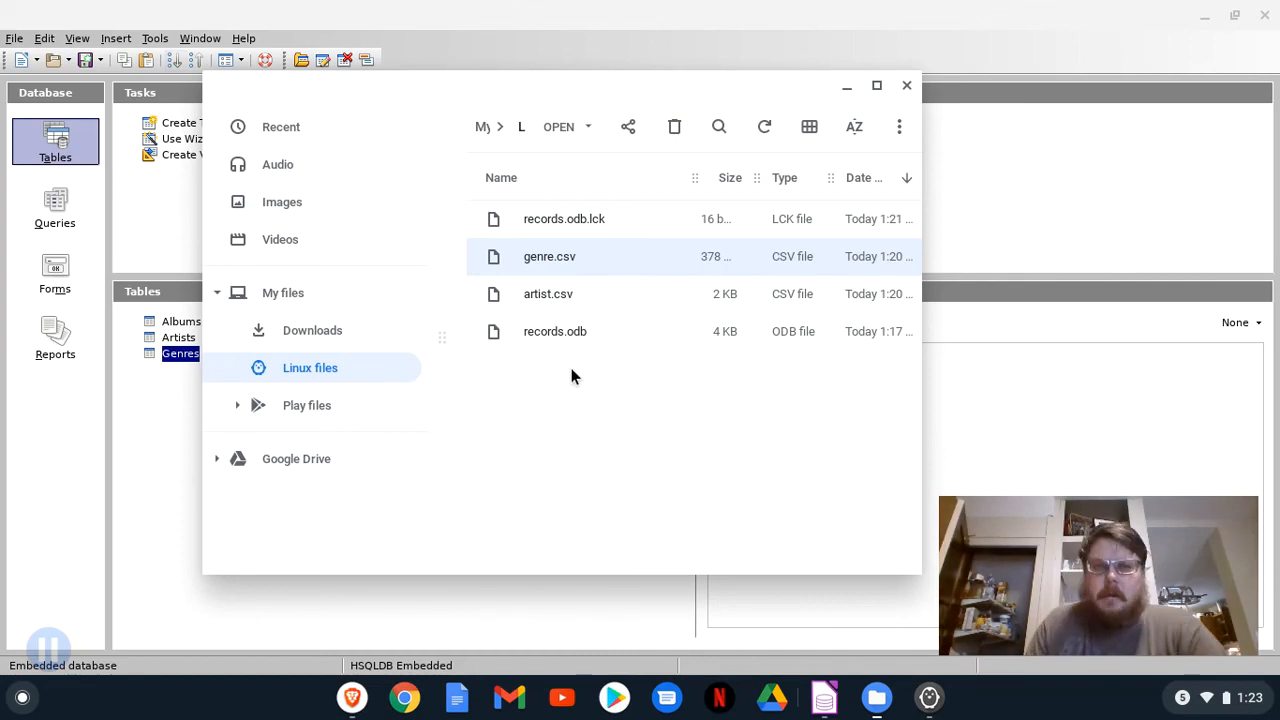
click(554, 293)
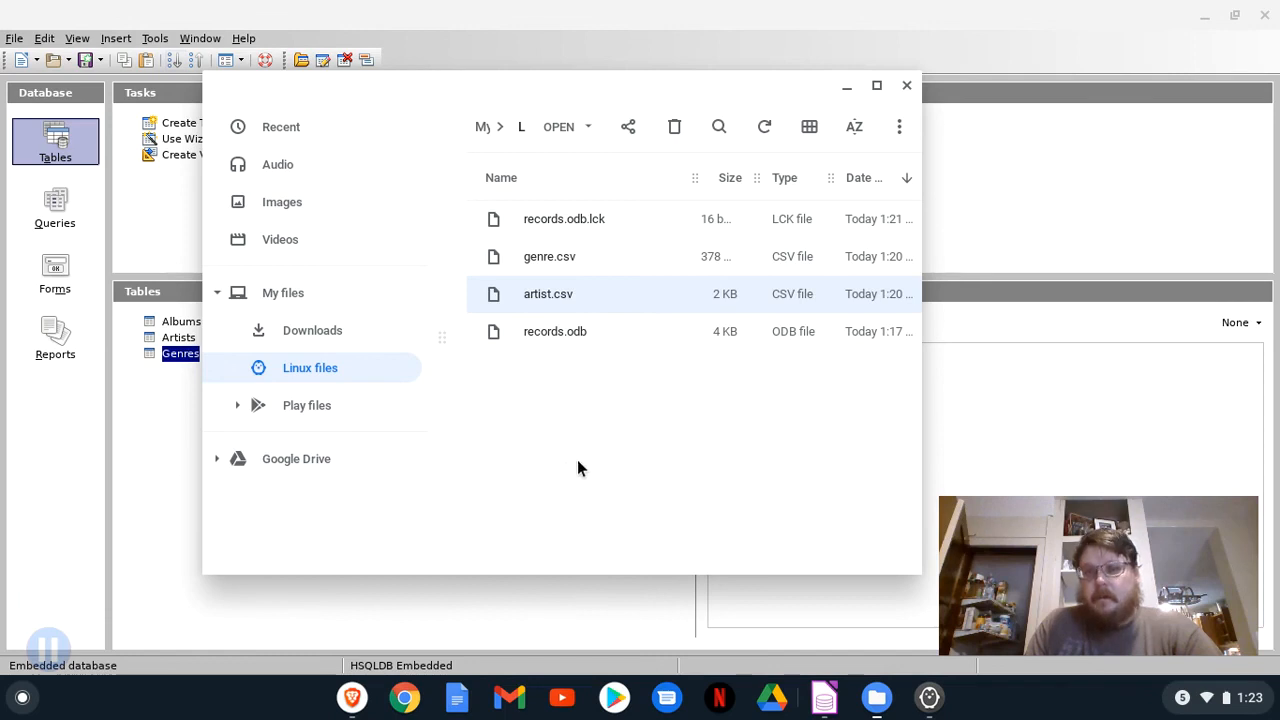
mouse_move(55, 658)
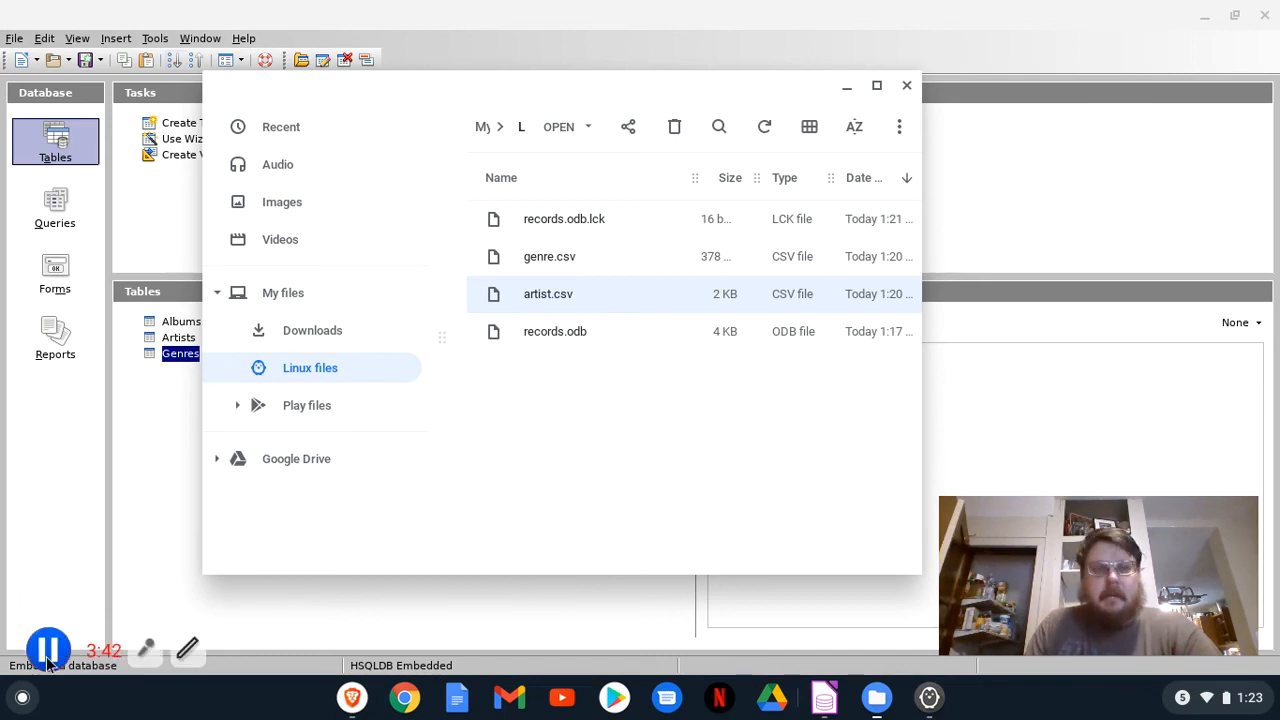